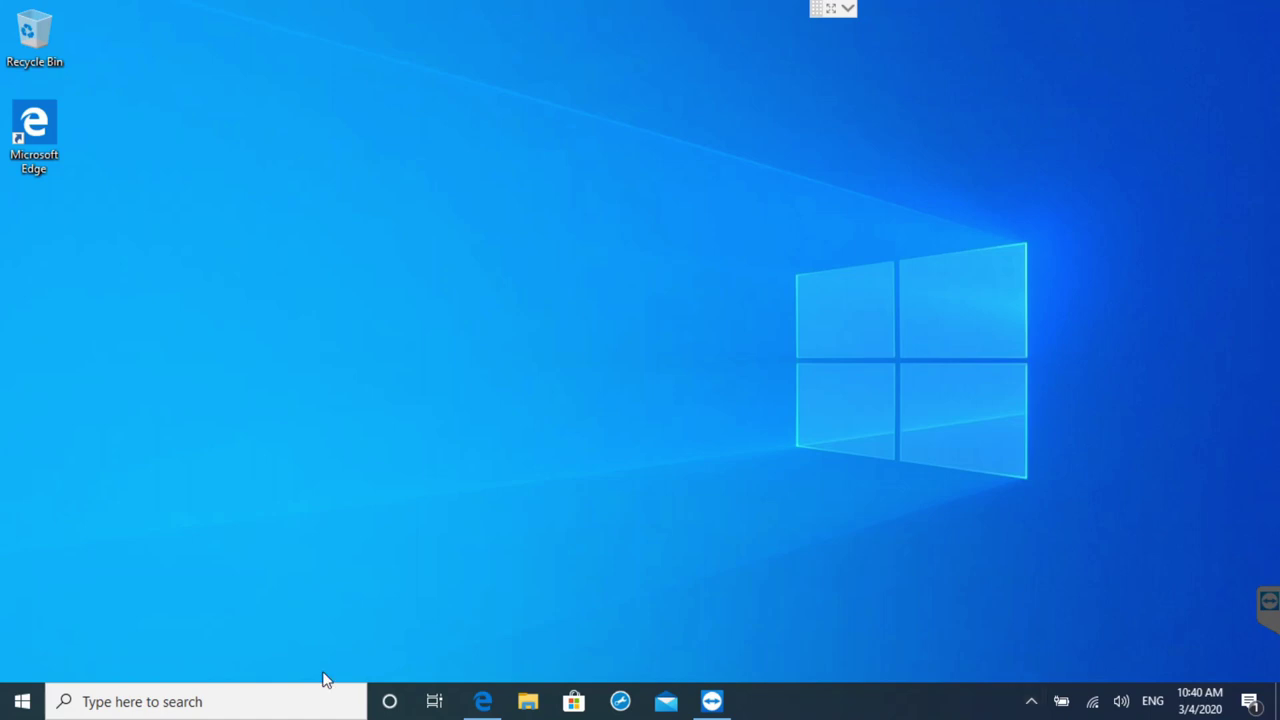
Switch to Microsoft Edge and open the "Explore Windows 10 OS, Computers, Apps, & More" result from the Bing search for microsoft windows.
left_click(484, 702)
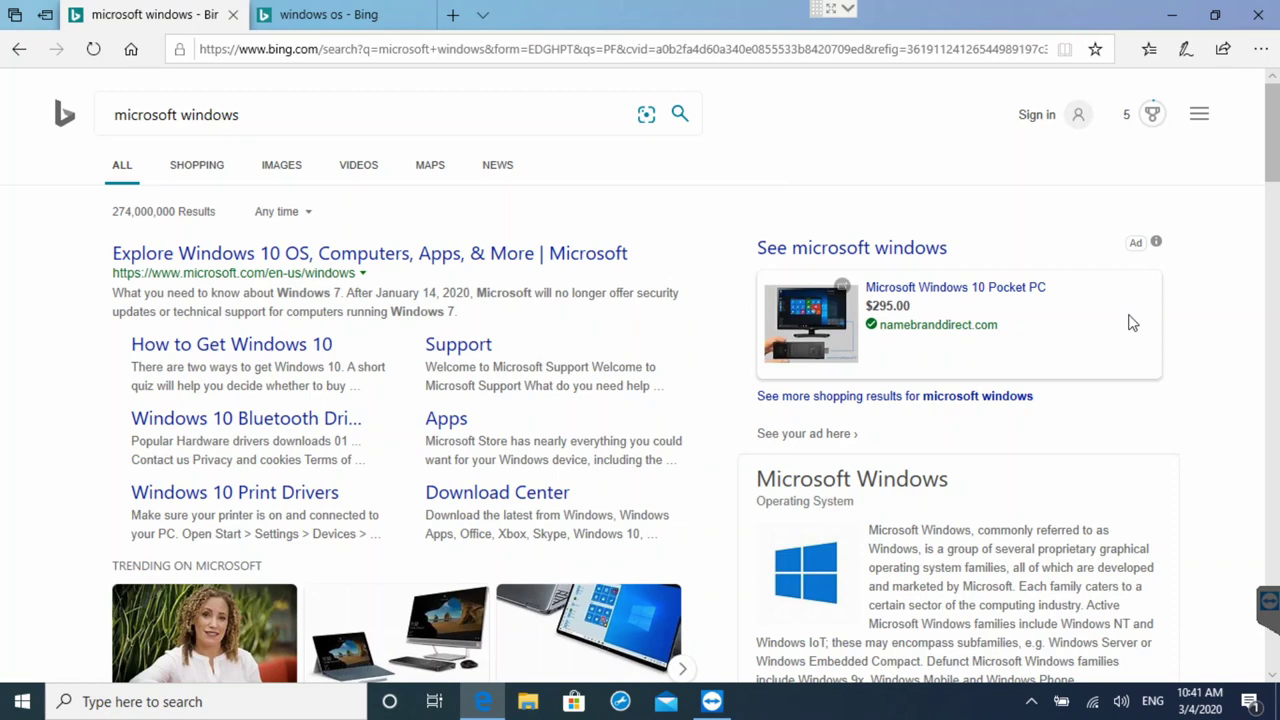
scroll(1120, 323, "down", 1)
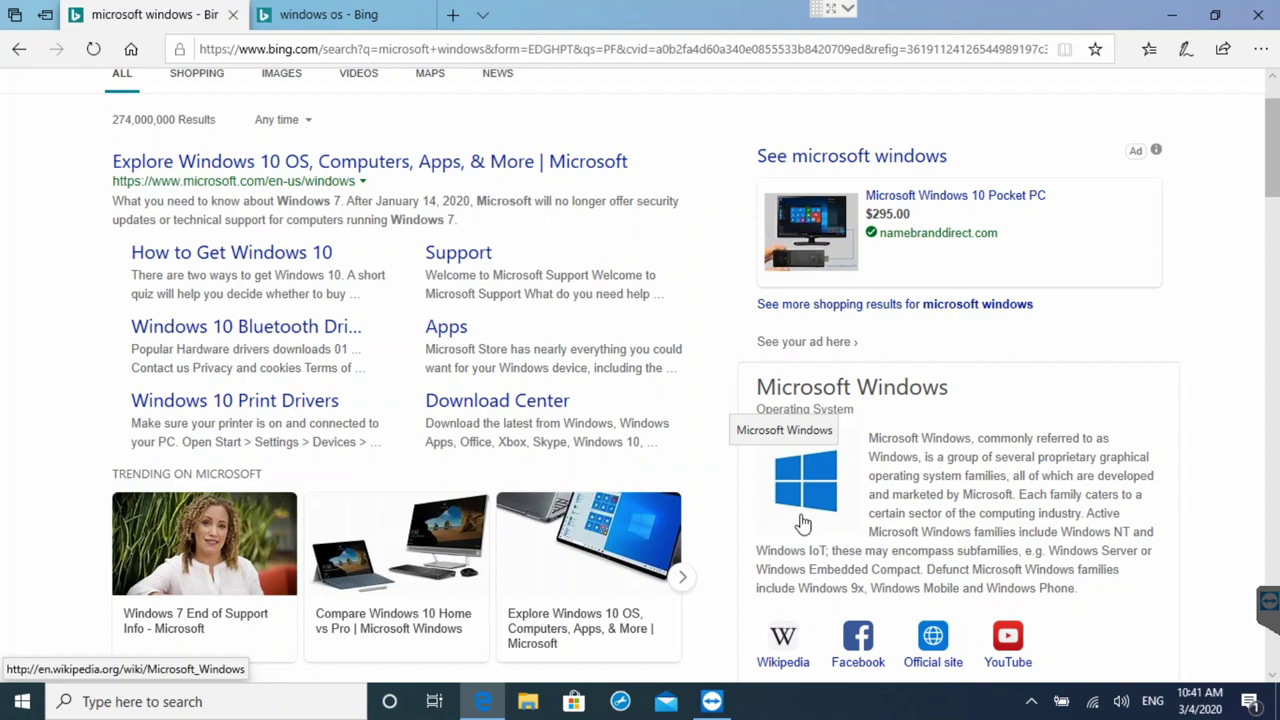
scroll(803, 523, "down", 3)
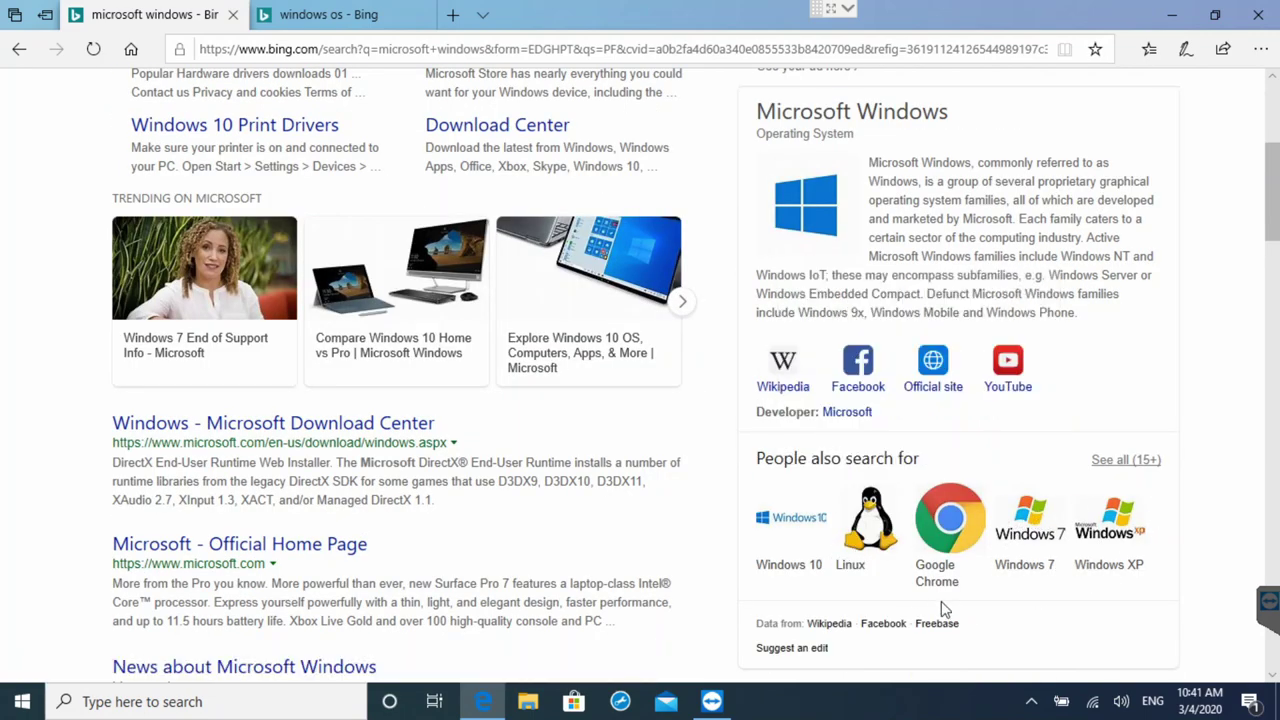
scroll(941, 601, "up", 4)
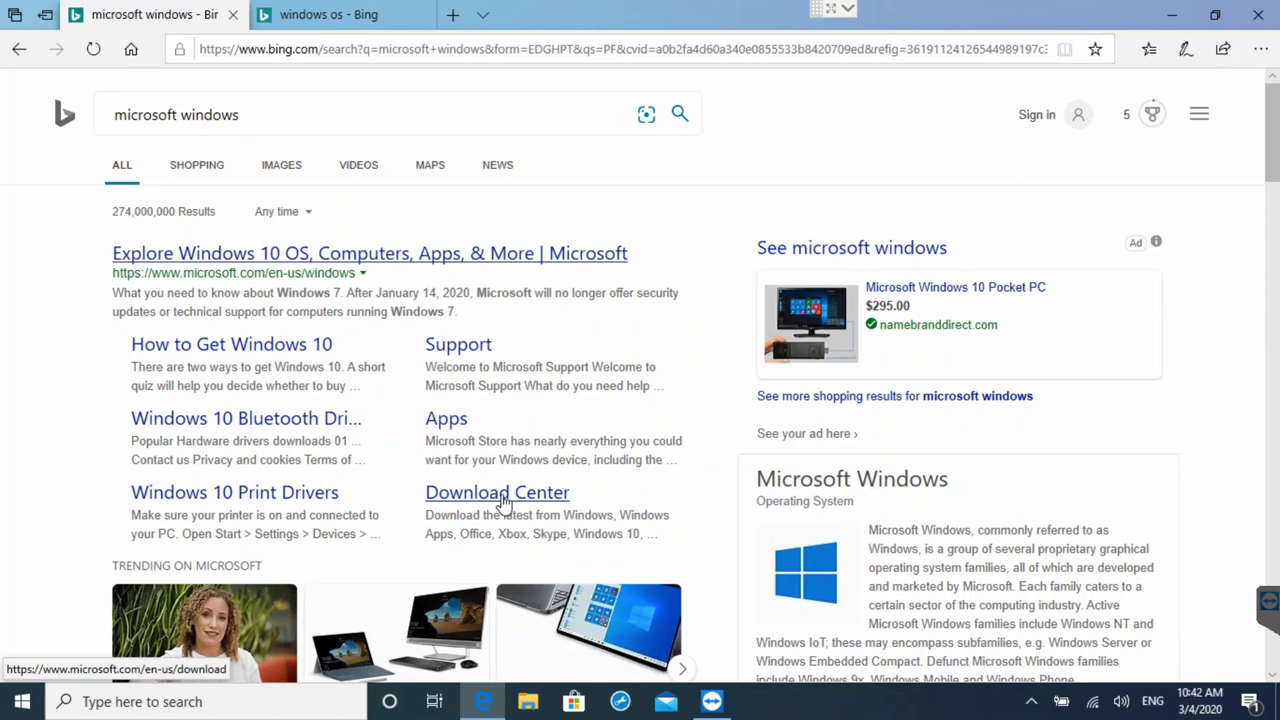
left_click(185, 256)
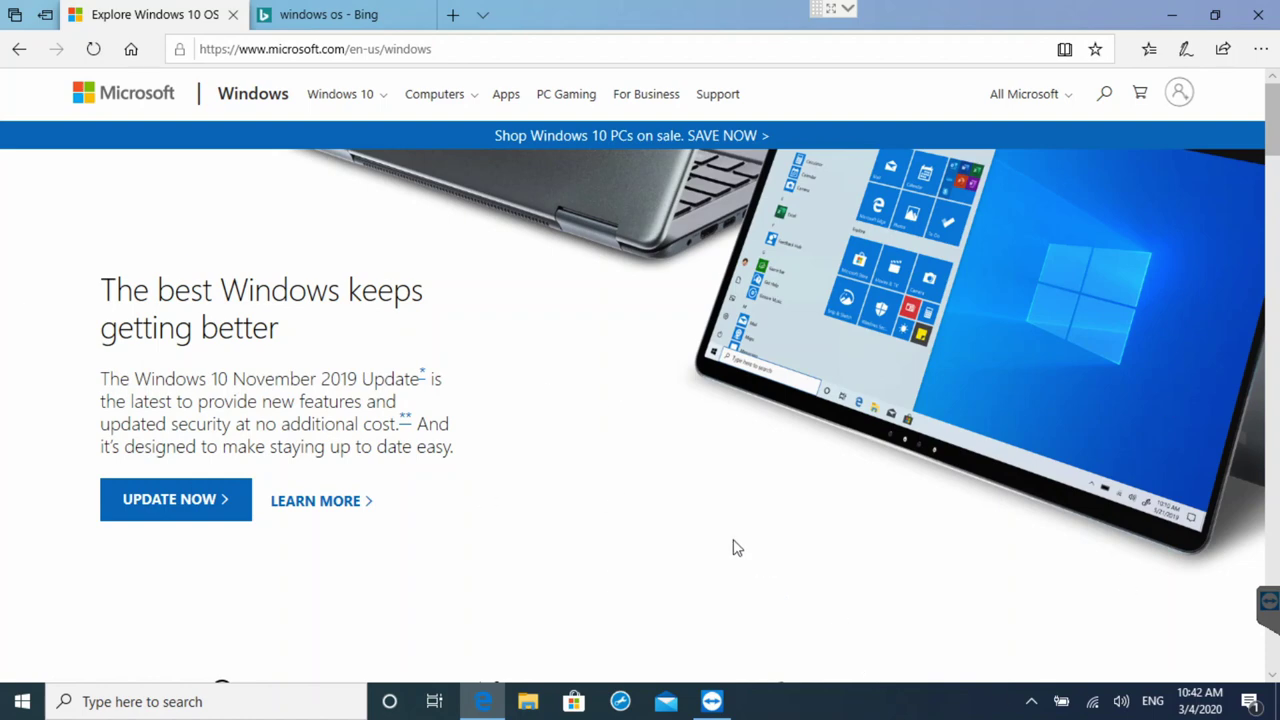
Read through the Microsoft Windows page down to the Microsoft Store section and return to its beginning.
scroll(735, 547, "down", 2)
scroll(735, 547, "down", 1)
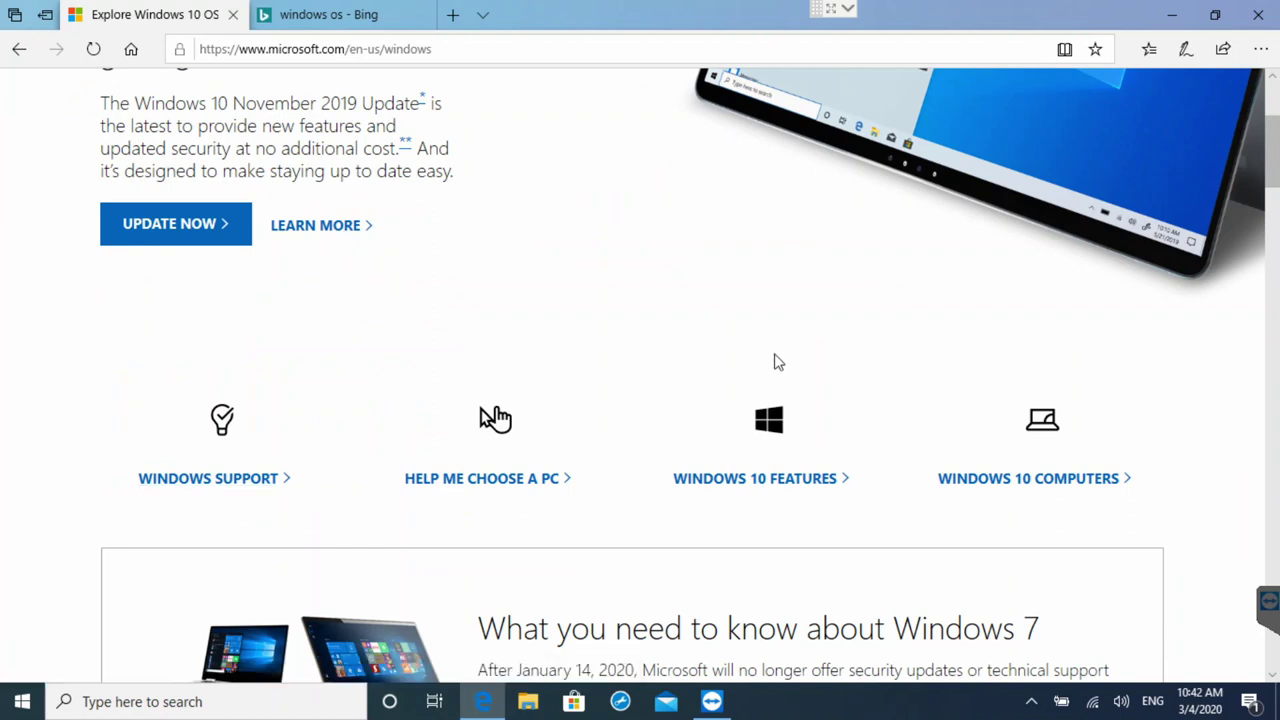
scroll(774, 360, "down", 2)
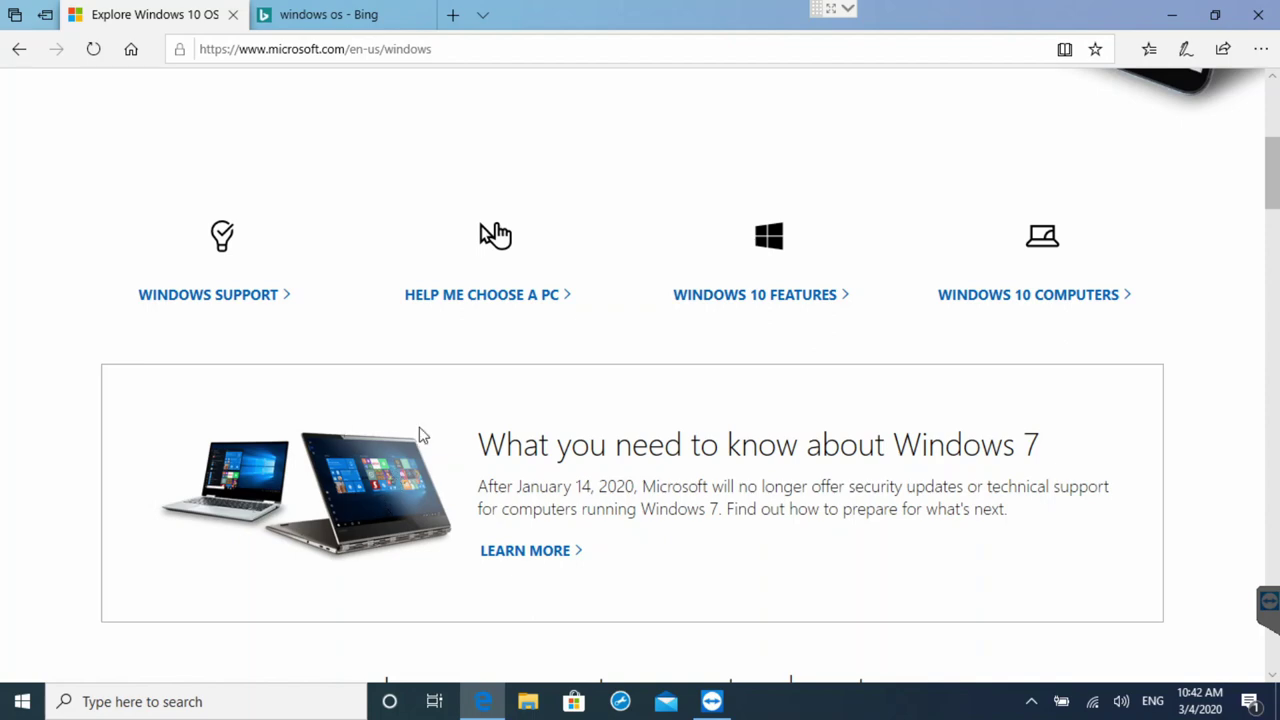
scroll(492, 500, "down", 5)
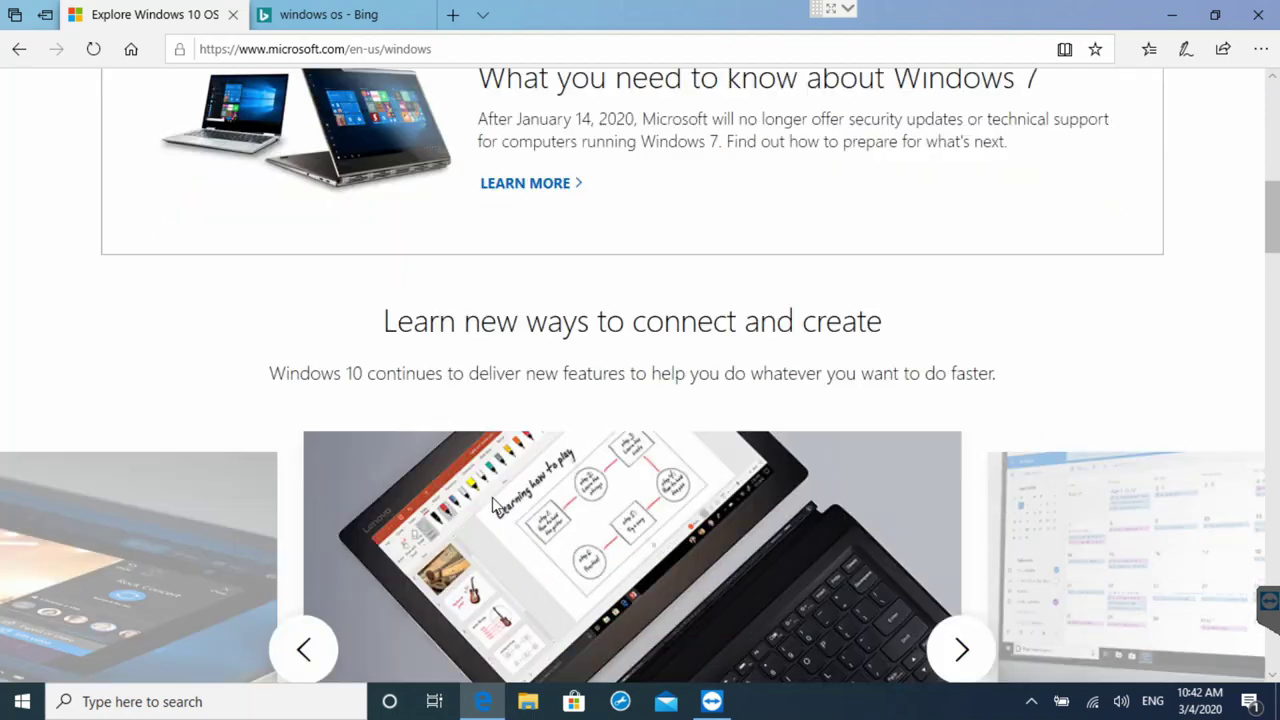
scroll(492, 505, "down", 3)
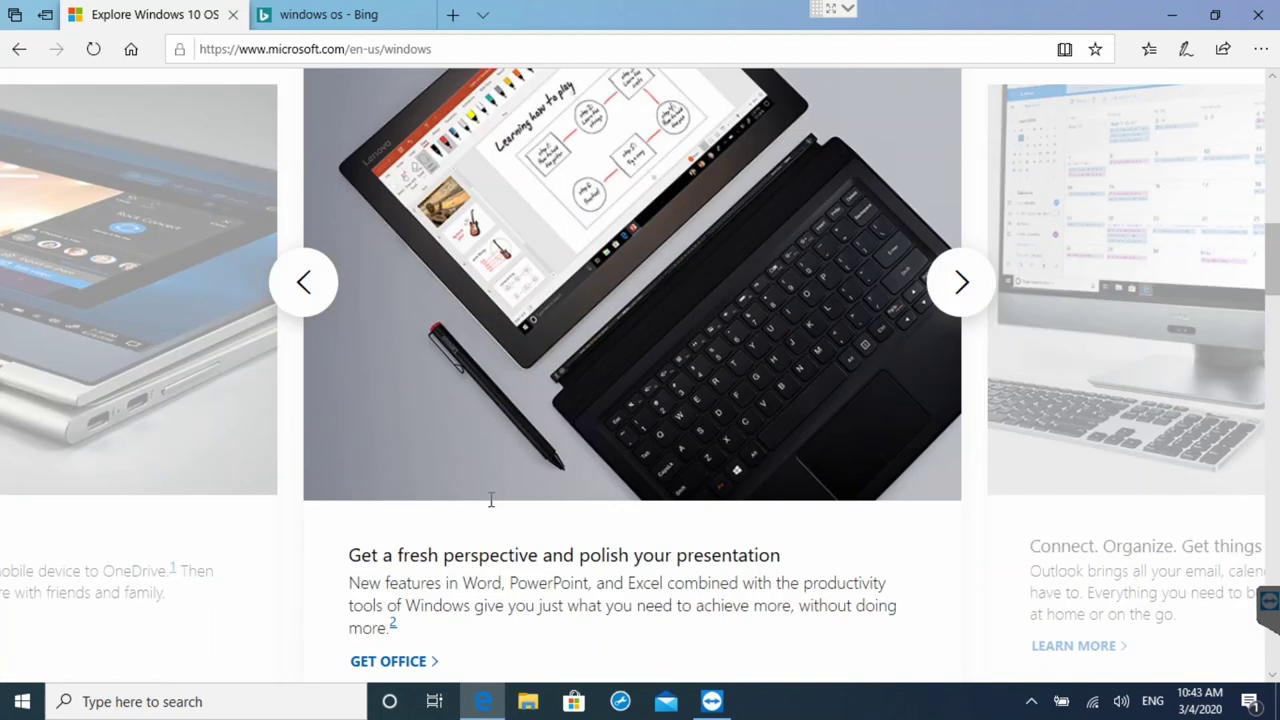
scroll(492, 505, "down", 3)
scroll(472, 517, "down", 3)
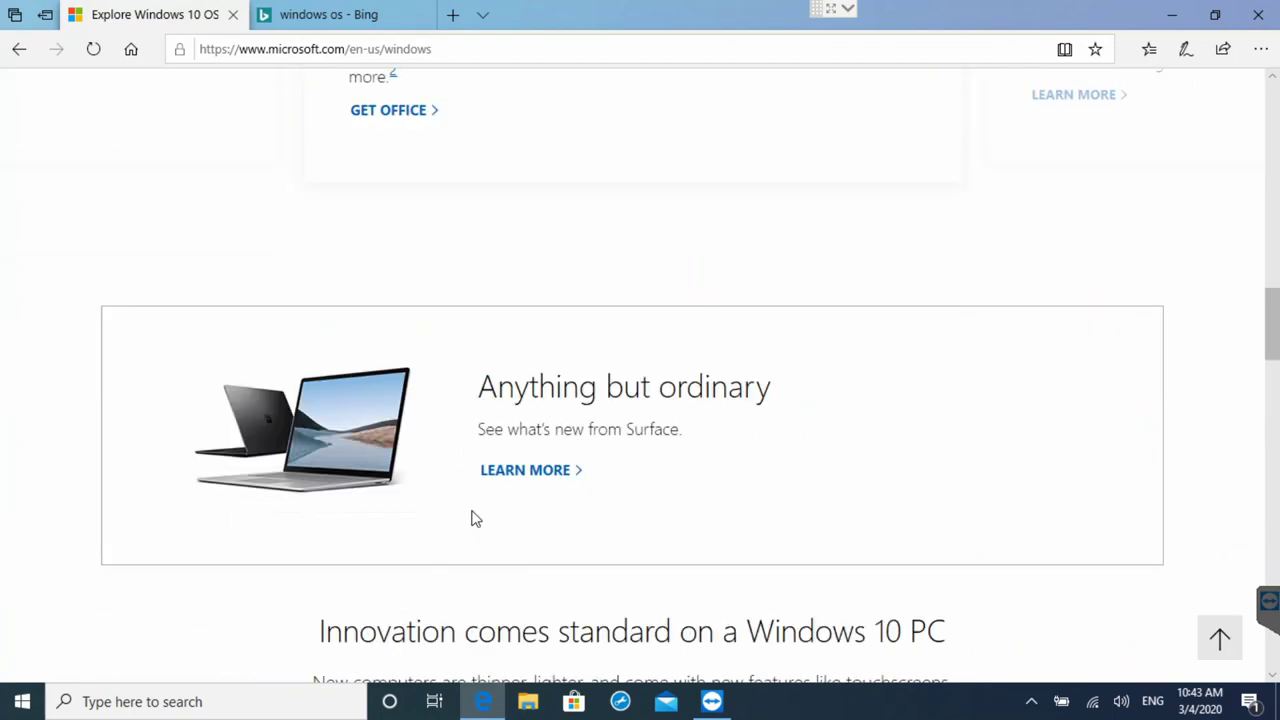
scroll(475, 518, "down", 7)
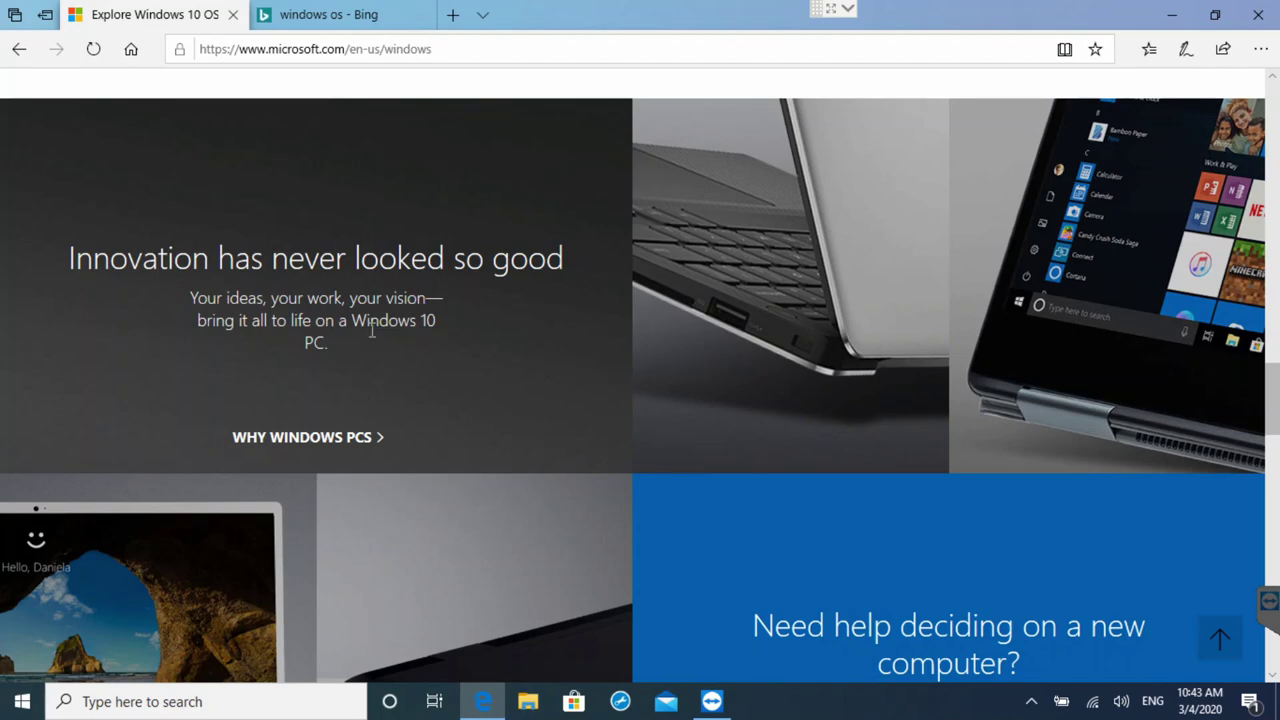
scroll(516, 568, "down", 3)
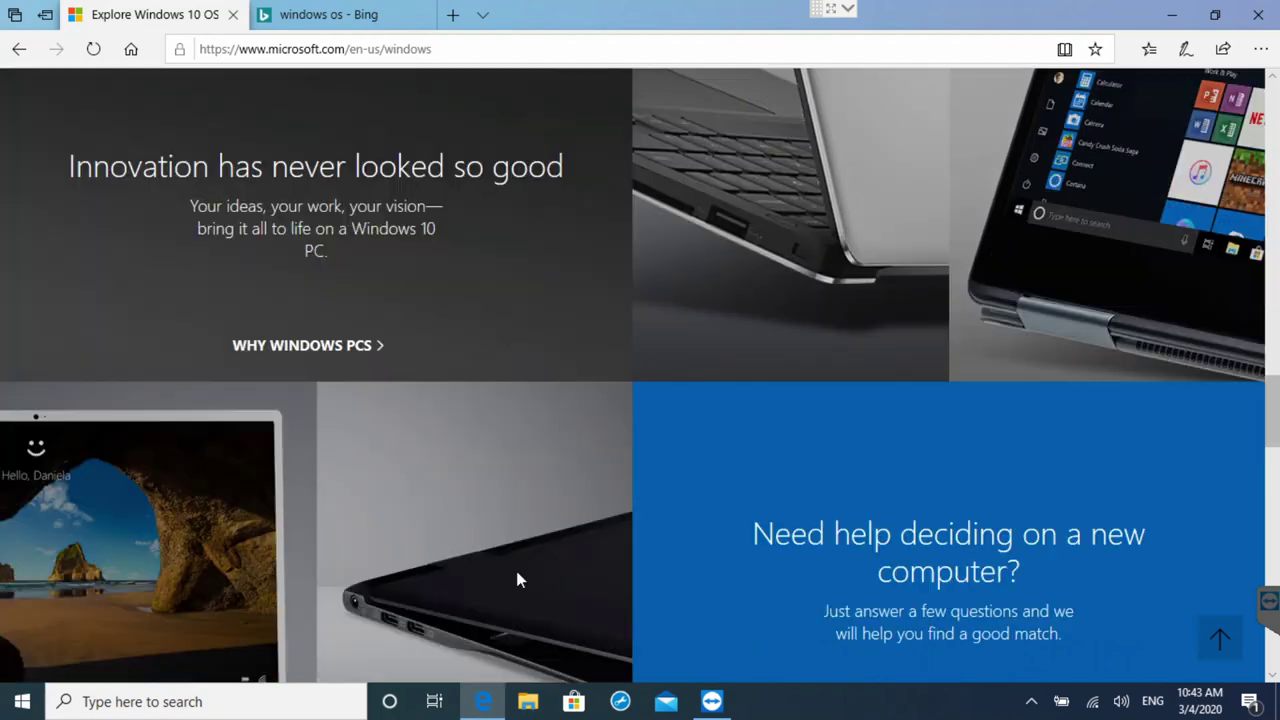
scroll(517, 573, "down", 4)
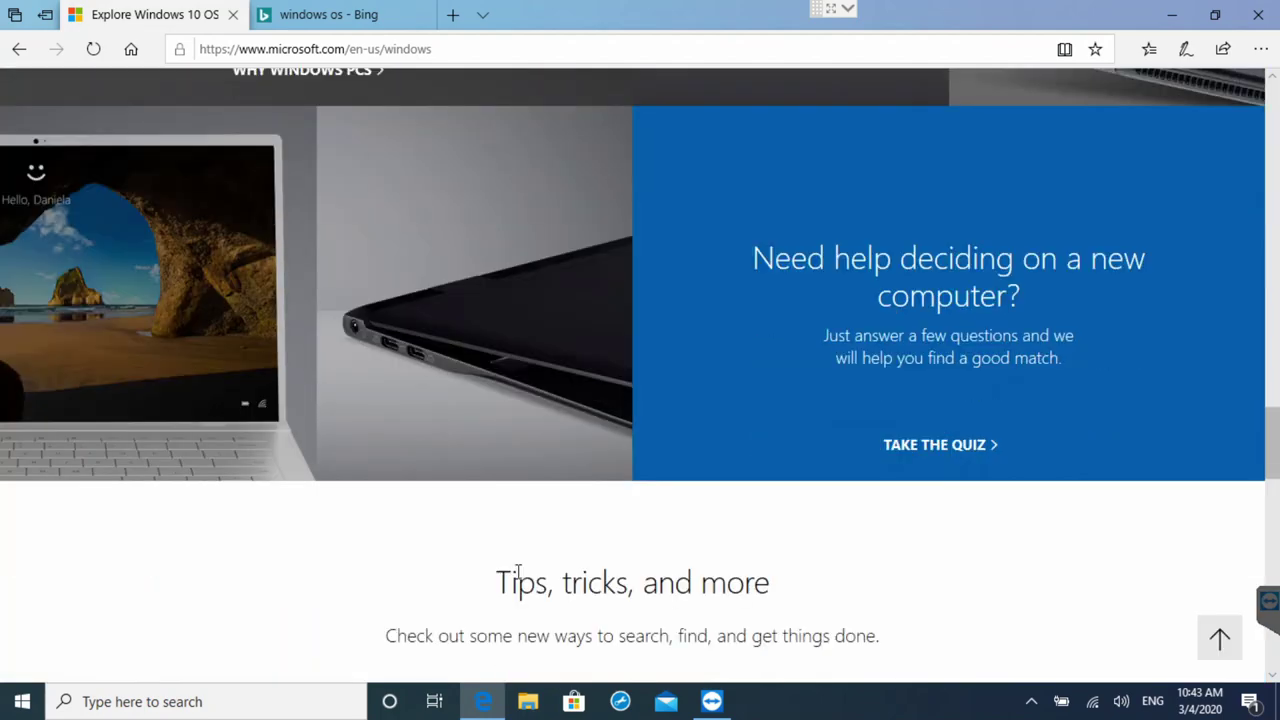
scroll(517, 573, "down", 2)
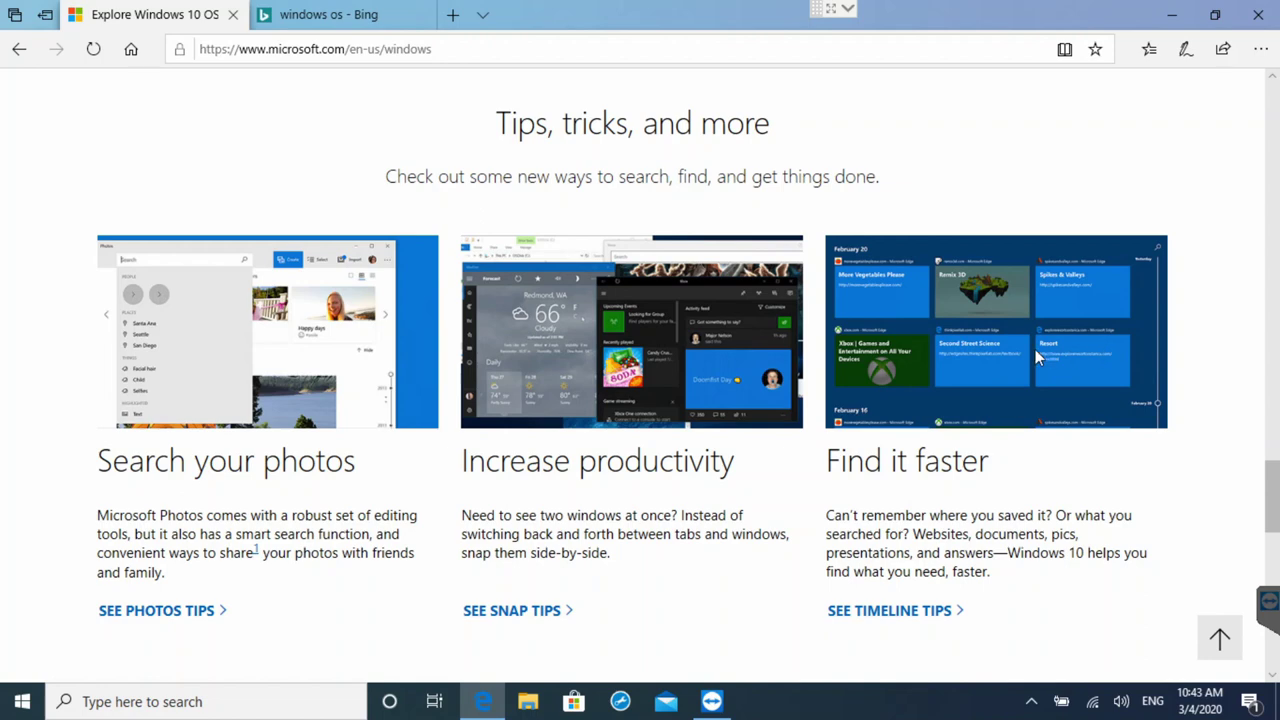
scroll(1037, 355, "down", 3)
scroll(1037, 357, "down", 1)
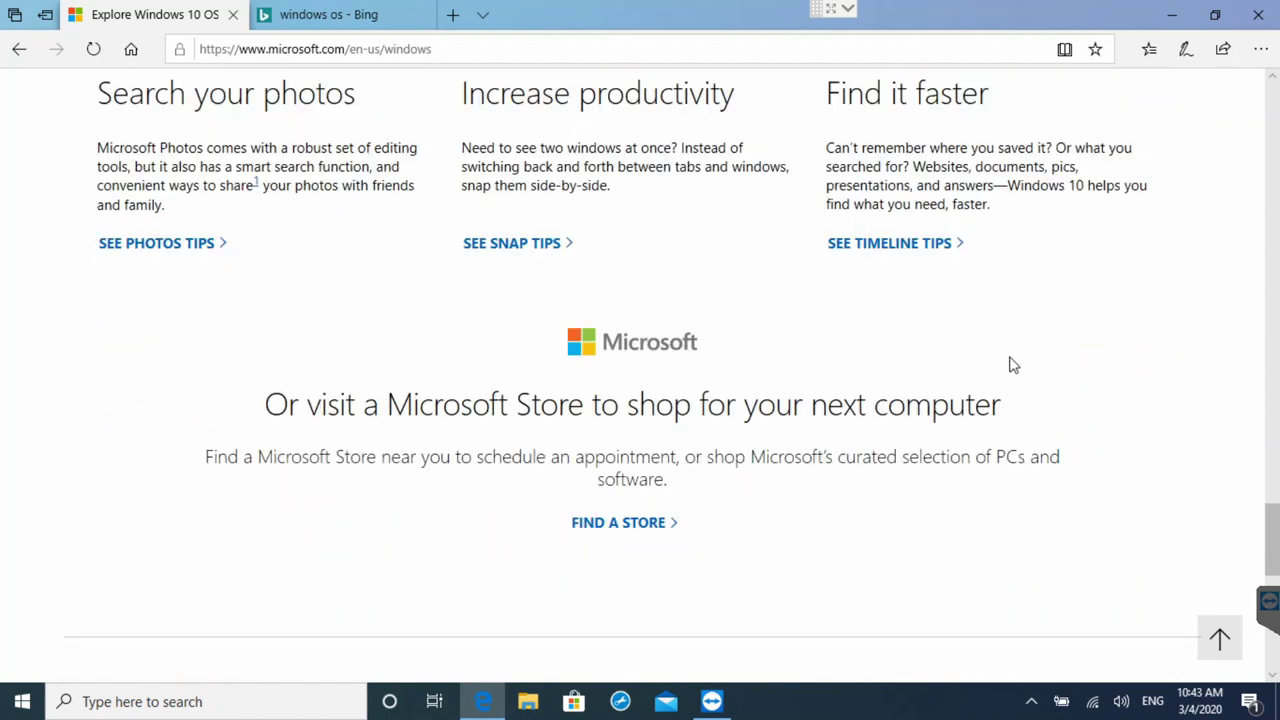
left_click_drag(1270, 565, 1262, 175)
left_click_drag(1264, 110, 1264, 82)
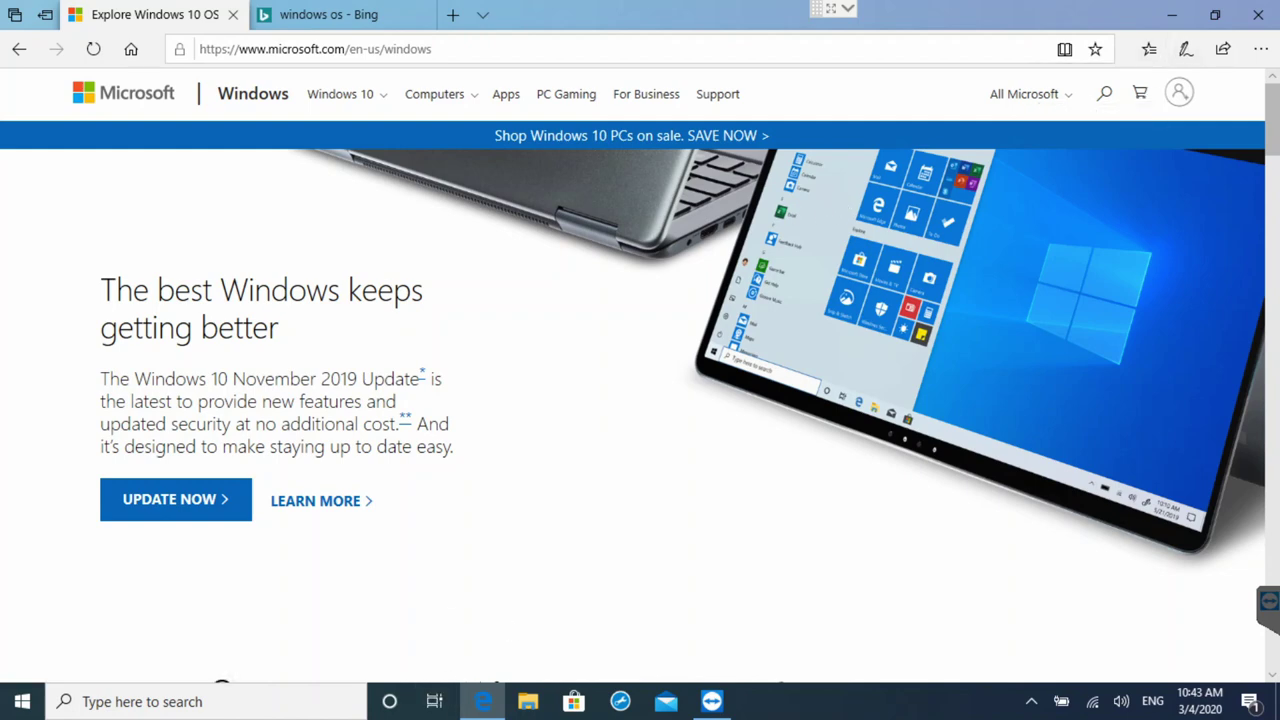
Restore the maximized browser window to a smaller size, move it inward on the desktop and widen it.
left_click(1214, 15)
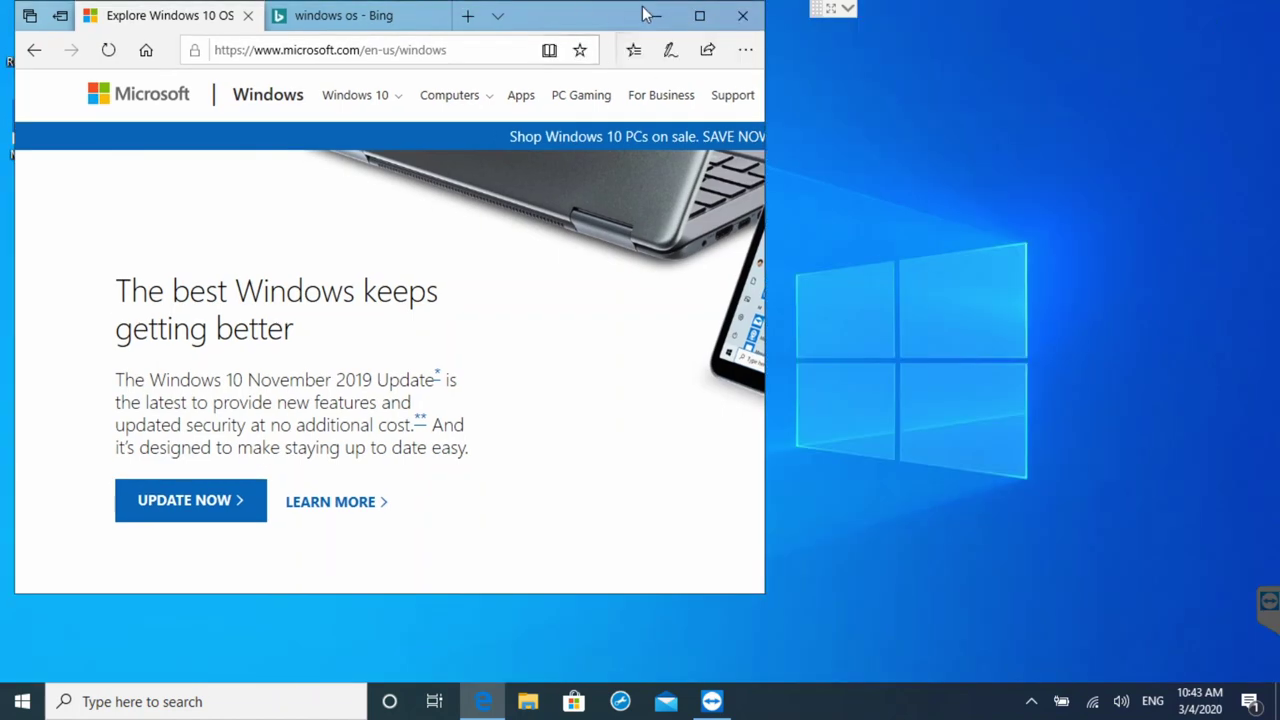
left_click_drag(597, 14, 721, 45)
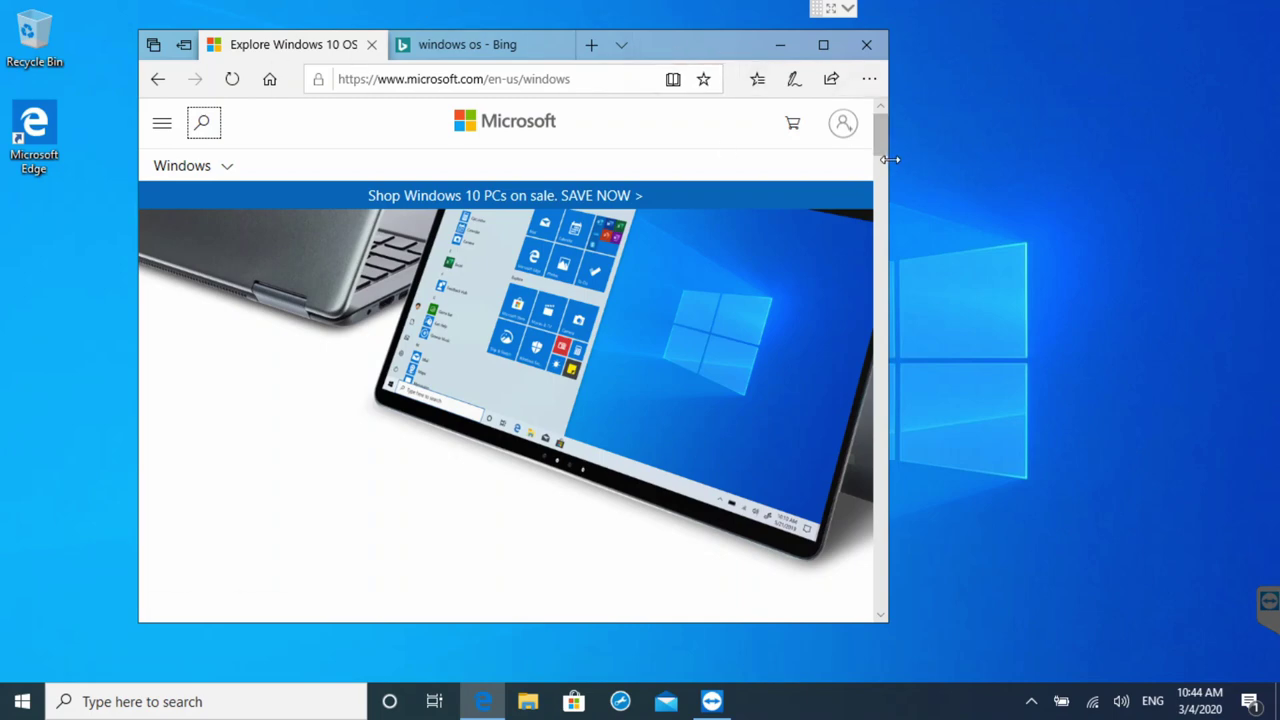
left_click_drag(889, 159, 1098, 172)
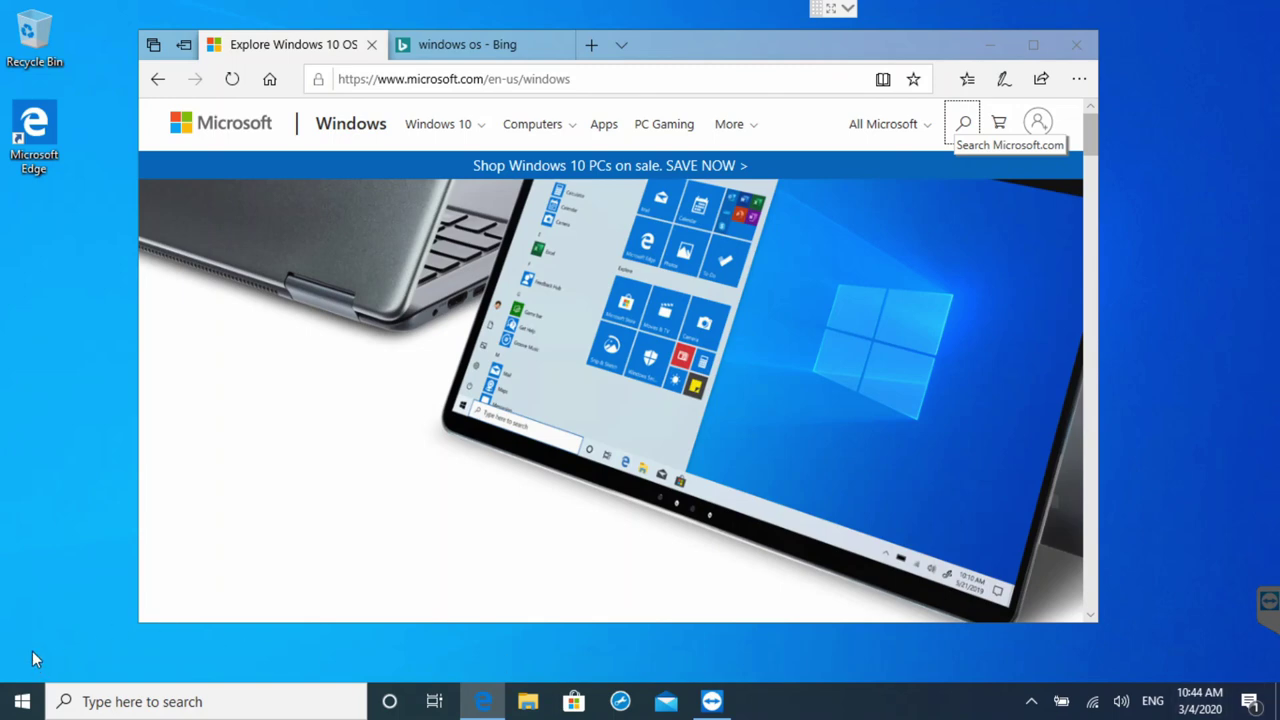
mouse_move(771, 40)
left_mouse_down()
mouse_move(745, 39)
mouse_move(824, 37)
mouse_move(757, 38)
left_mouse_up()
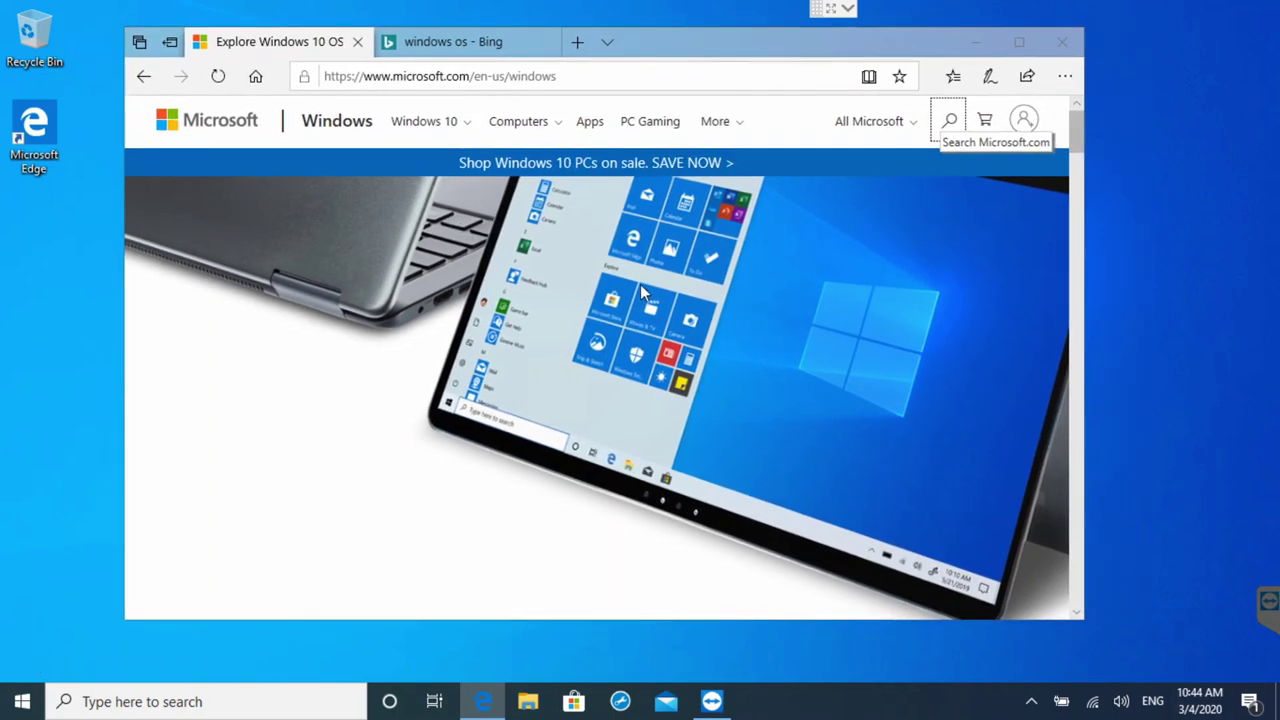
Open File Explorer, bring the browser window in front of it and move the browser toward the desktop's upper-left corner.
left_click(528, 703)
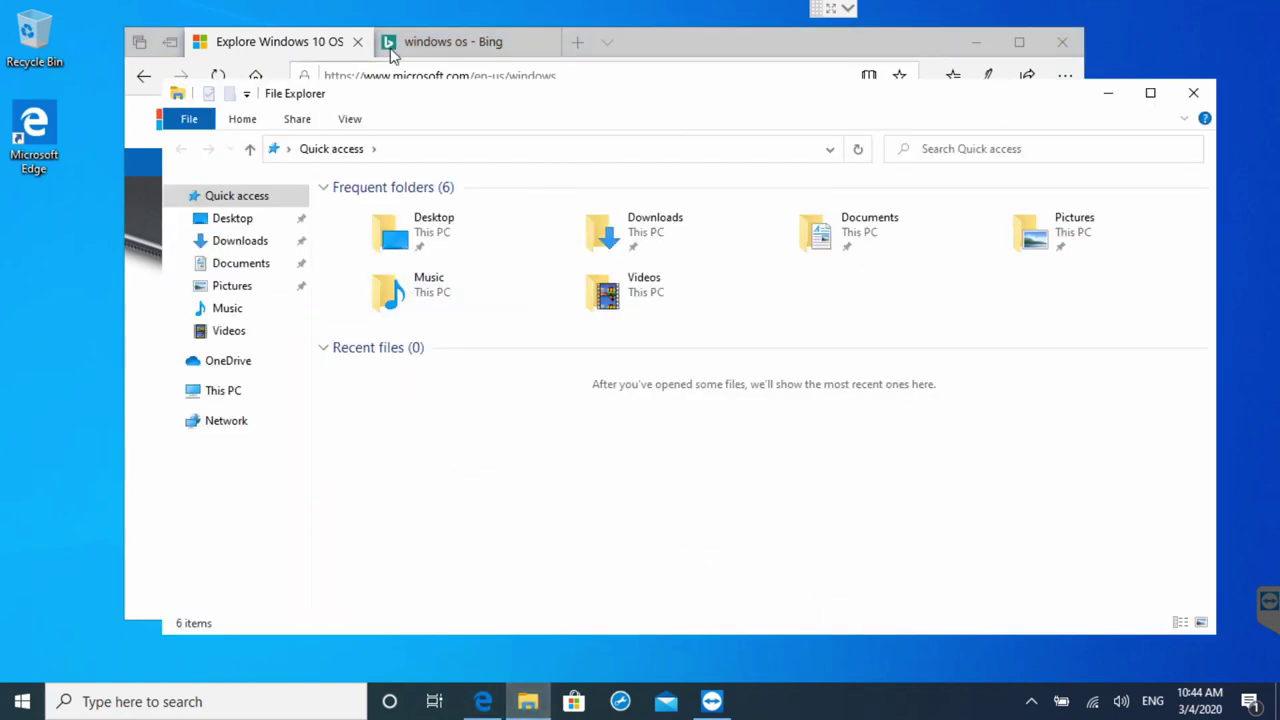
left_click(682, 35)
left_click_drag(734, 42, 625, 24)
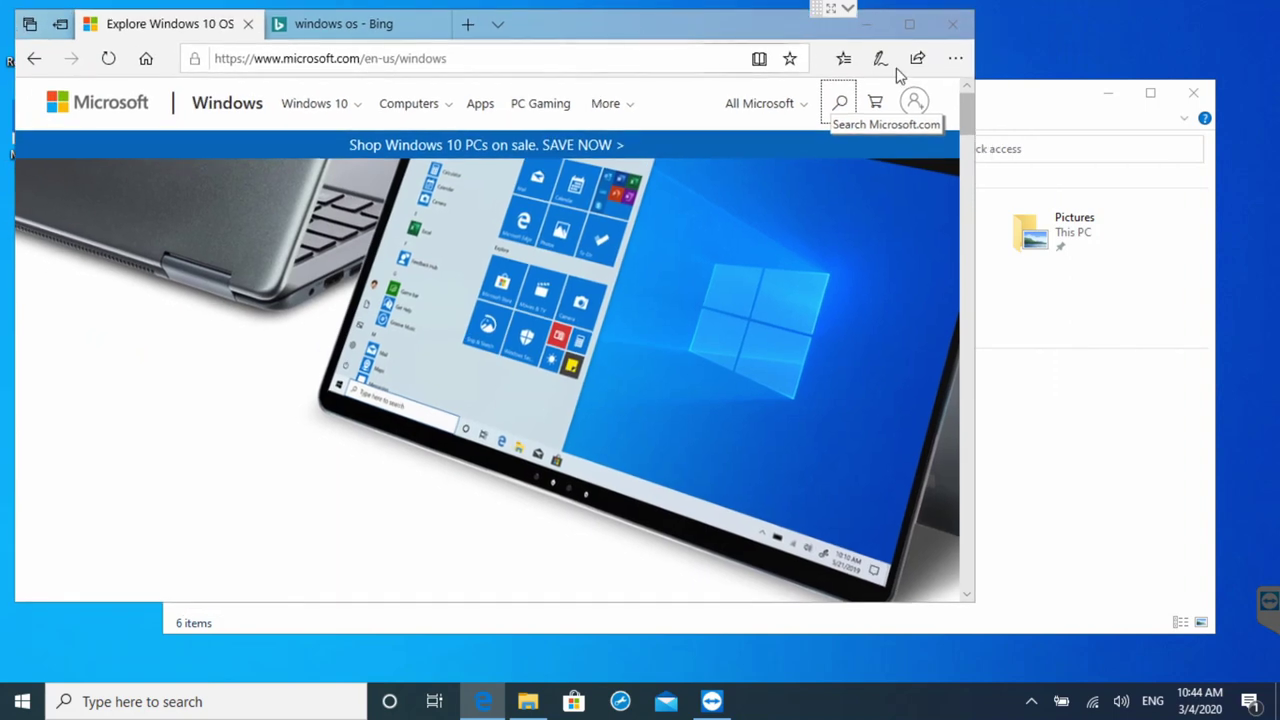
Bring File Explorer to the front, make its window narrower and move it so it covers less of the browser.
left_click(985, 100)
left_click_drag(985, 100, 1013, 117)
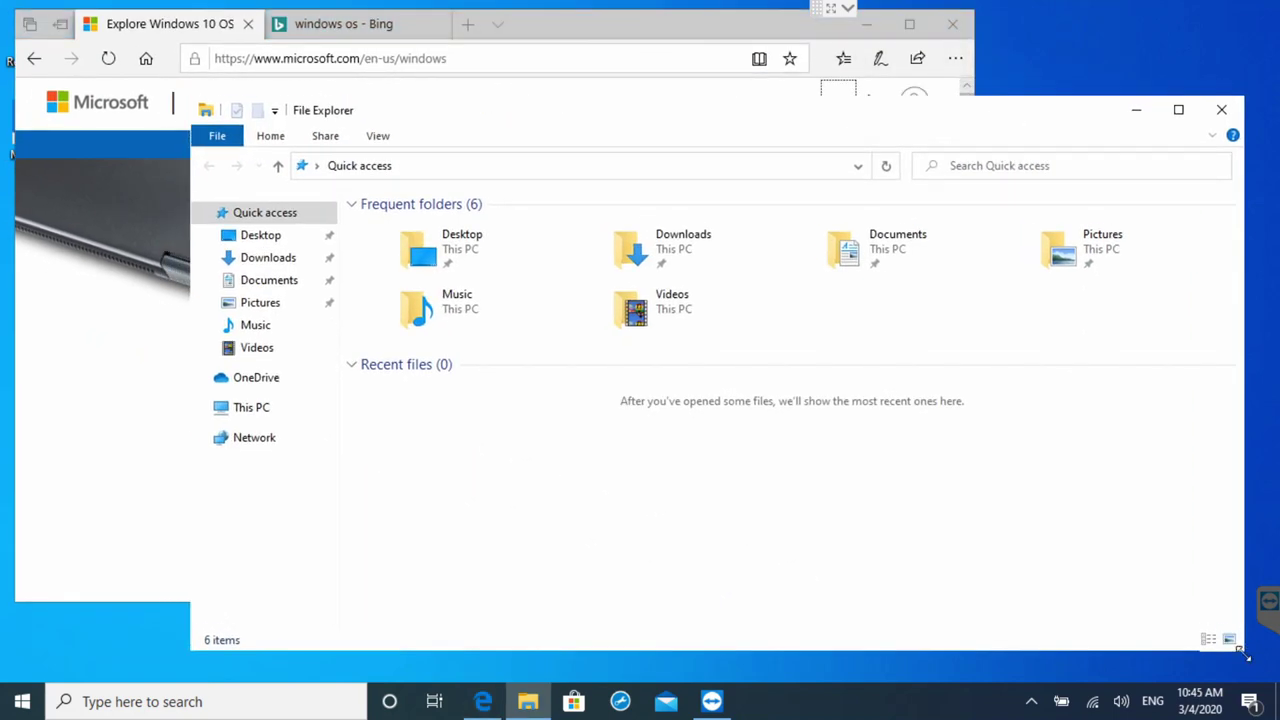
left_click_drag(1245, 655, 1097, 652)
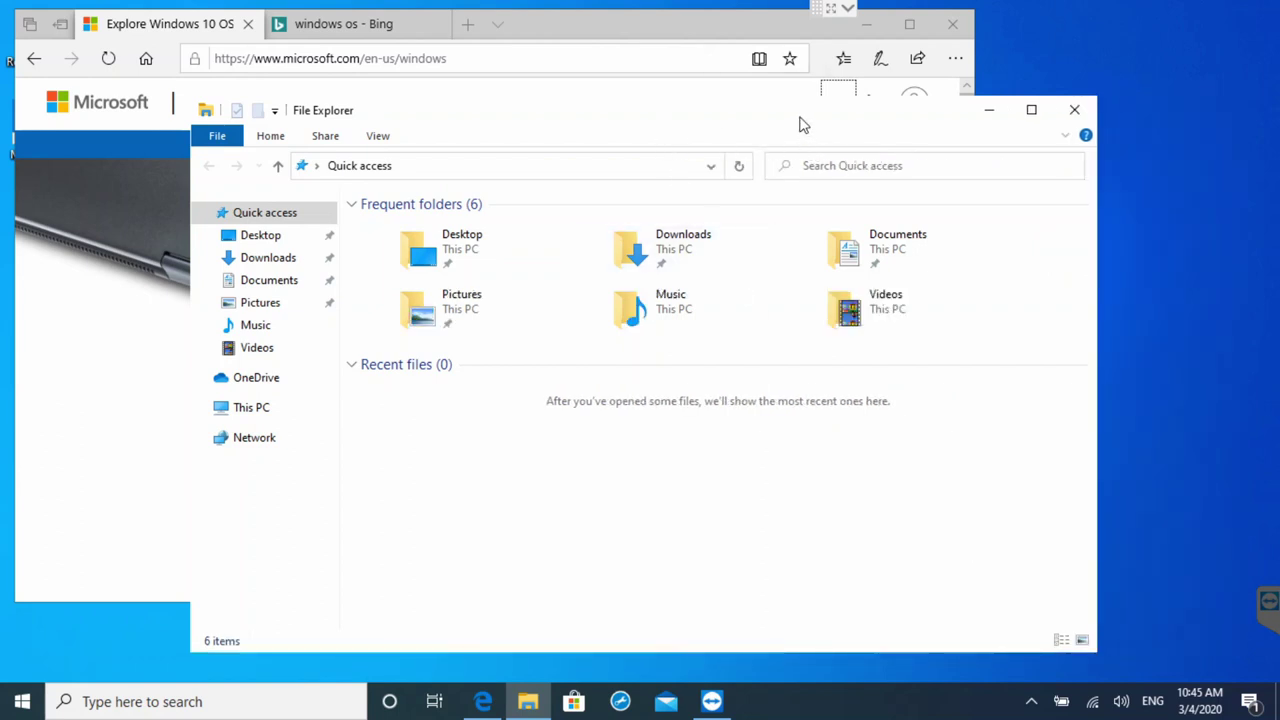
left_click_drag(800, 123, 914, 129)
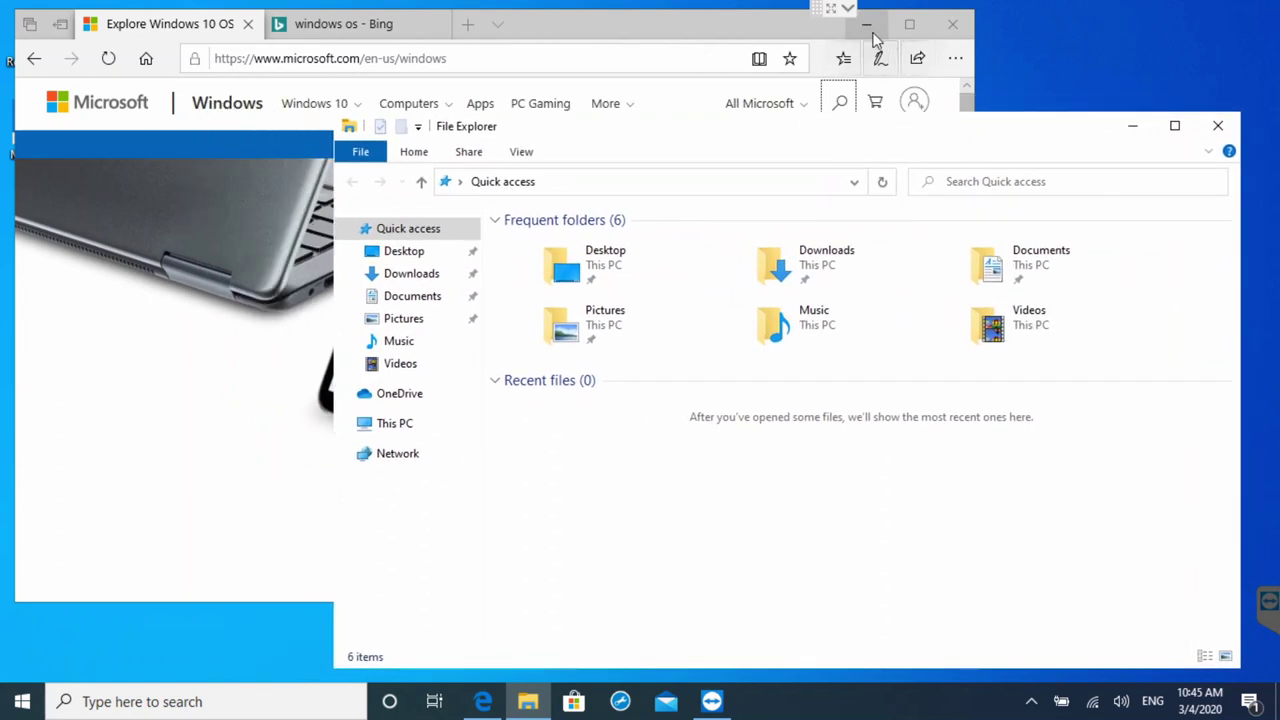
Bring the browser window to the front and shrink it to under half the screen width.
left_click(723, 34)
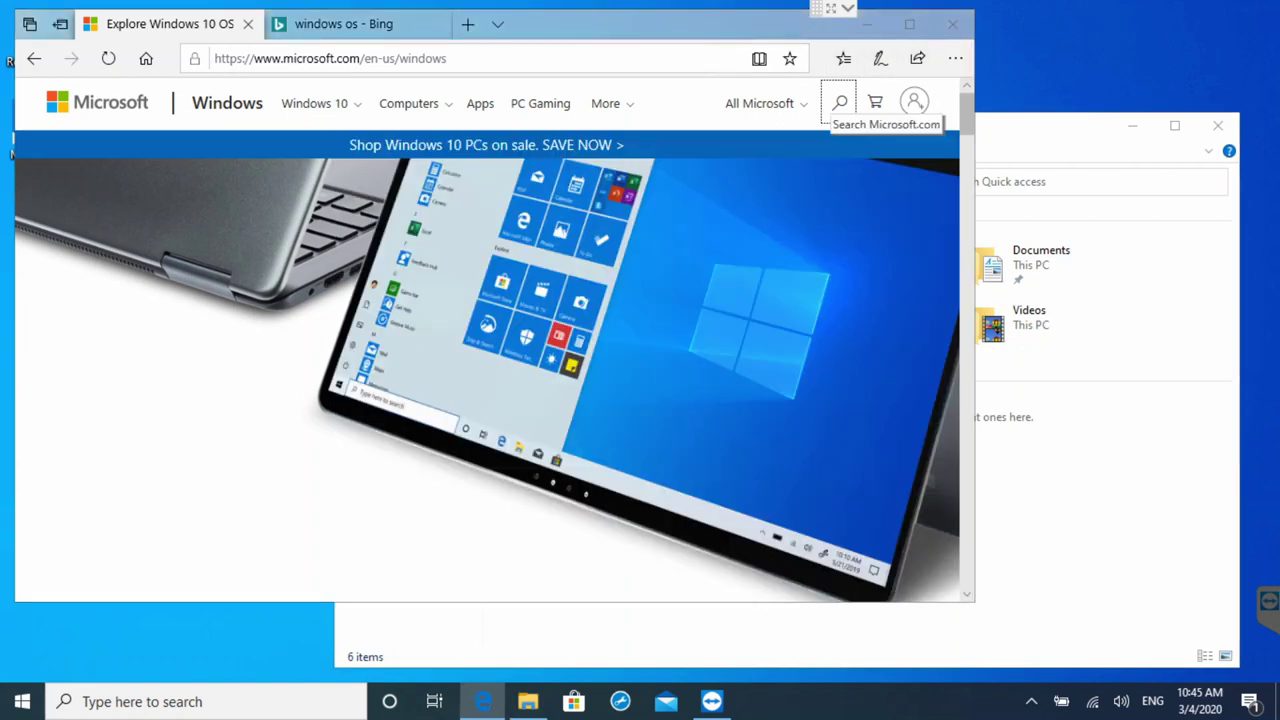
left_click_drag(972, 600, 957, 597)
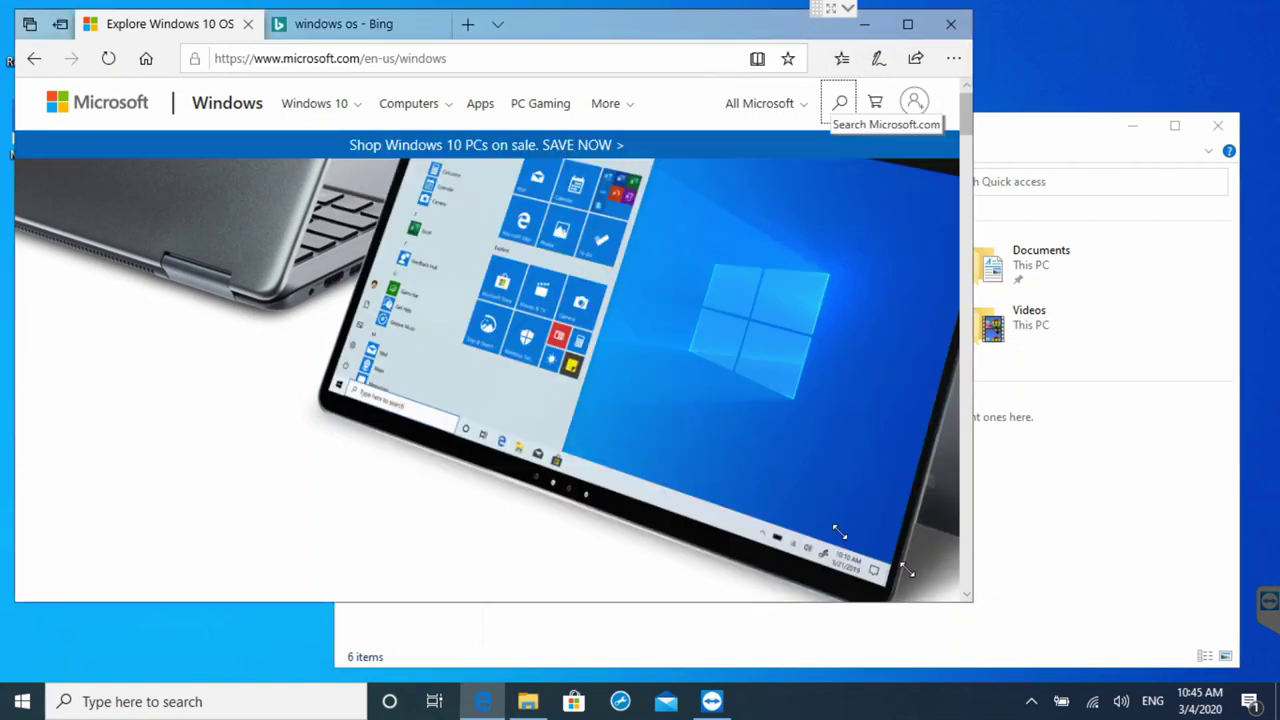
left_click_drag(695, 470, 565, 470)
Shrink File Explorer and place it beside the browser at a matching height without overlap, and switch focus between the two windows.
left_click(920, 128)
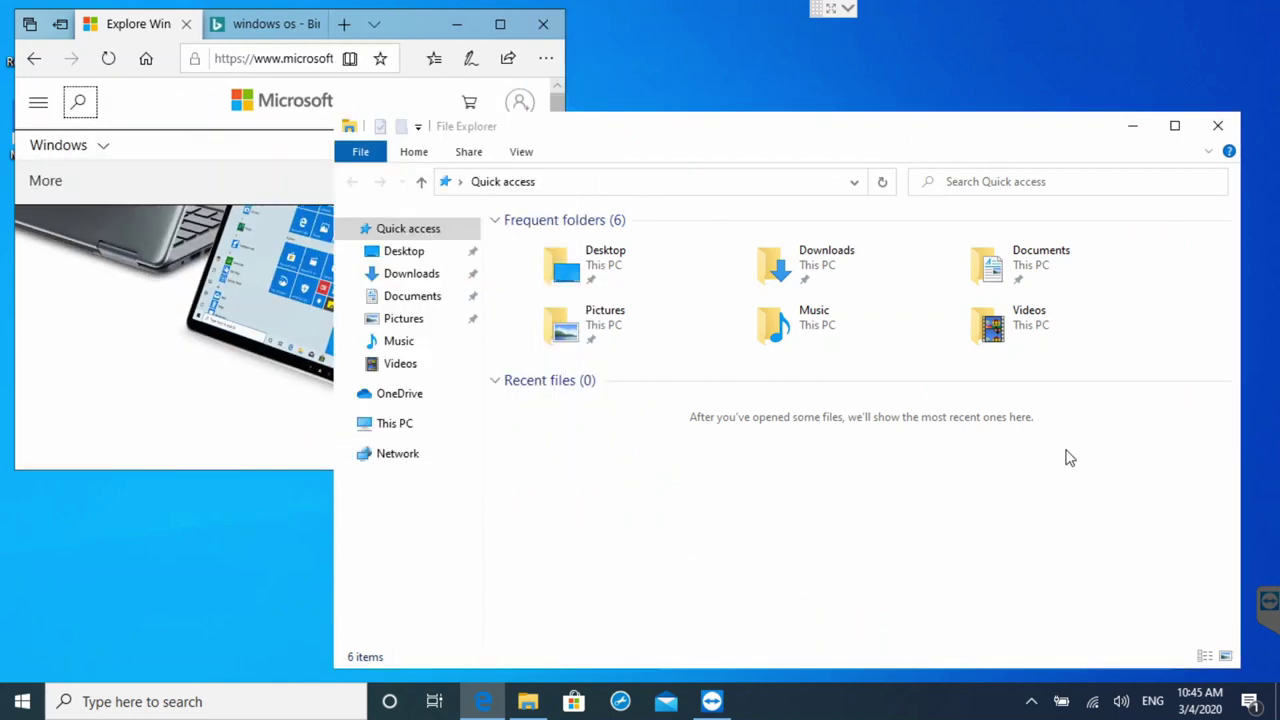
left_click_drag(1226, 664, 898, 537)
left_click_drag(666, 131, 946, 35)
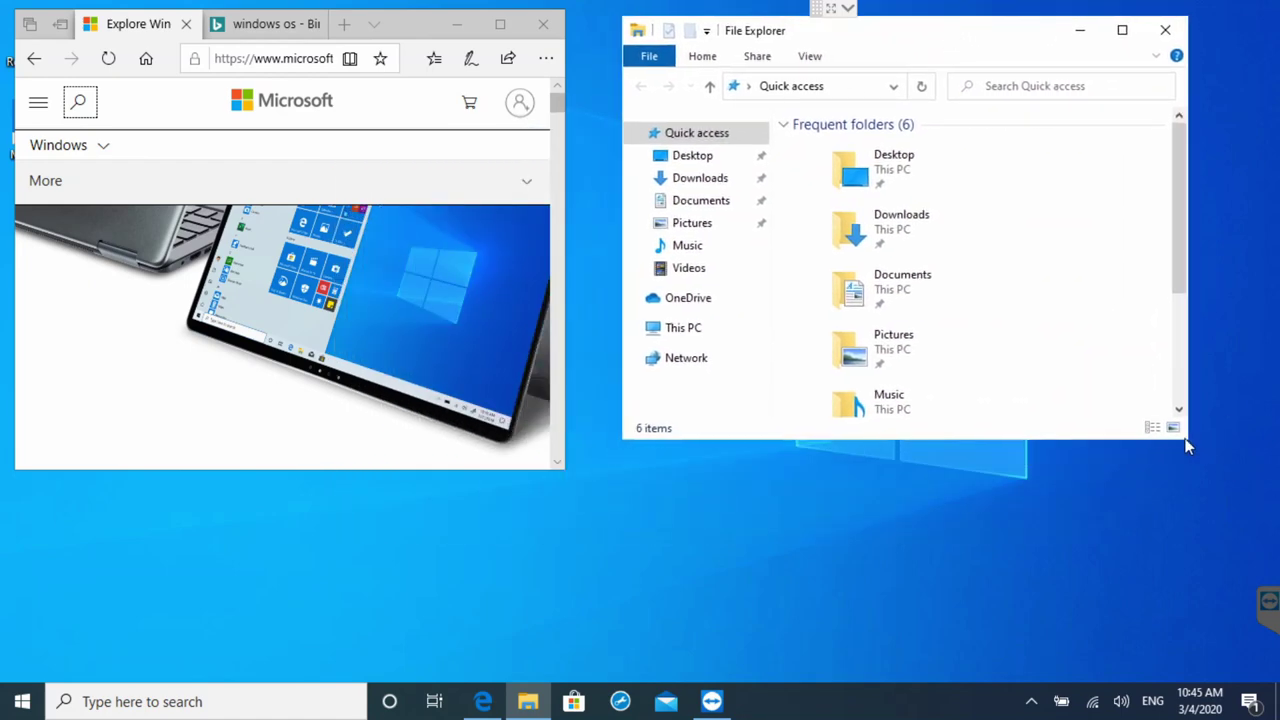
left_click_drag(1186, 441, 1221, 469)
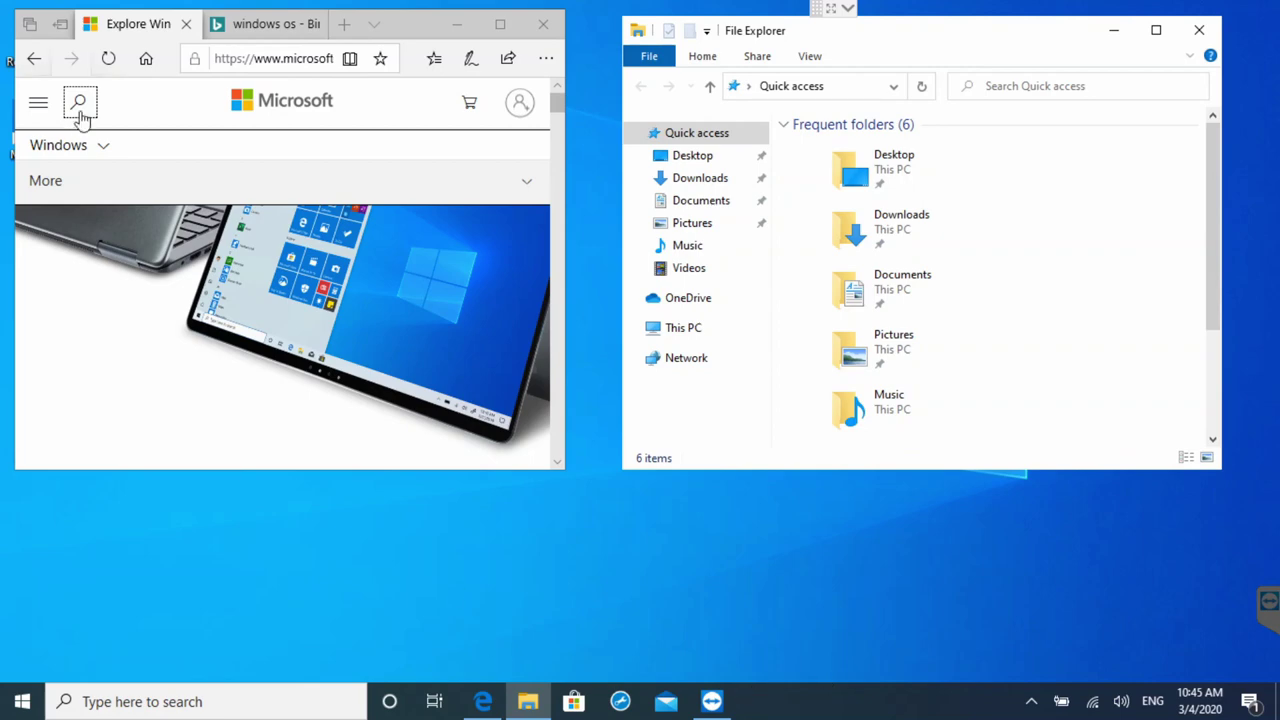
left_click(415, 27)
left_click(1033, 37)
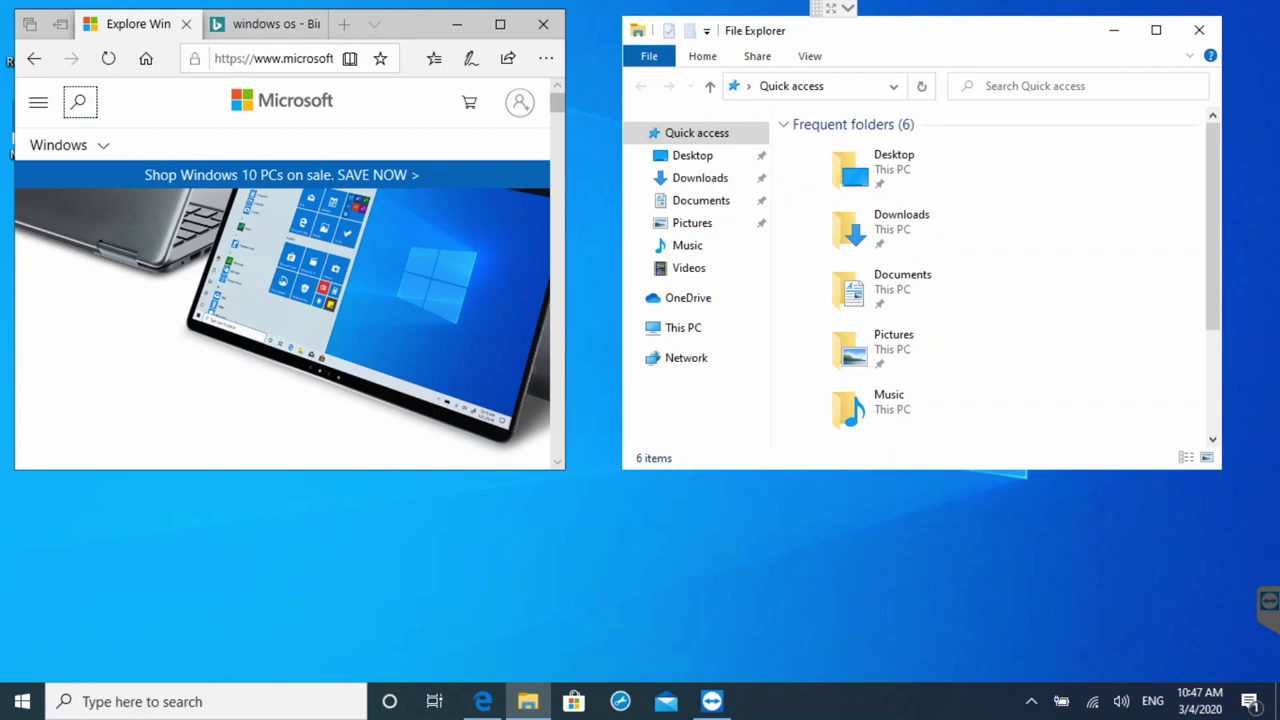
Maximize the File Explorer window, and open and dismiss the Windows search pane.
left_click(31, 692)
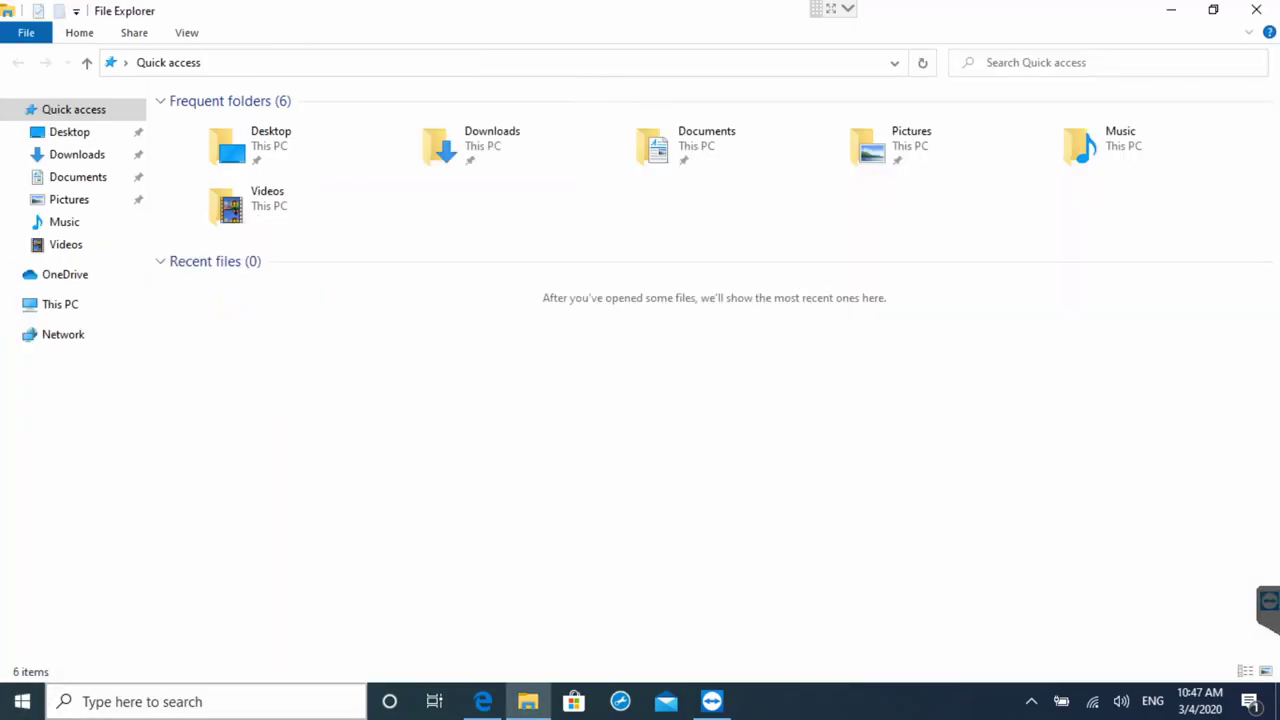
left_click(113, 703)
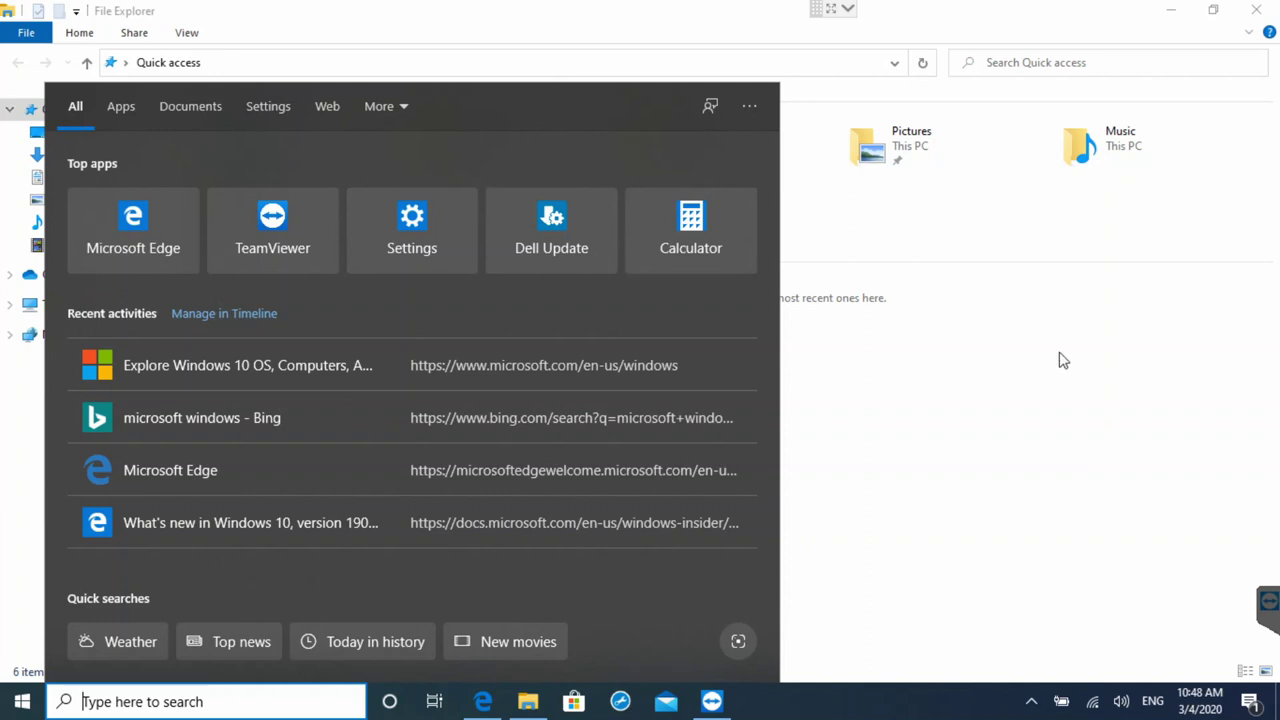
left_click(980, 378)
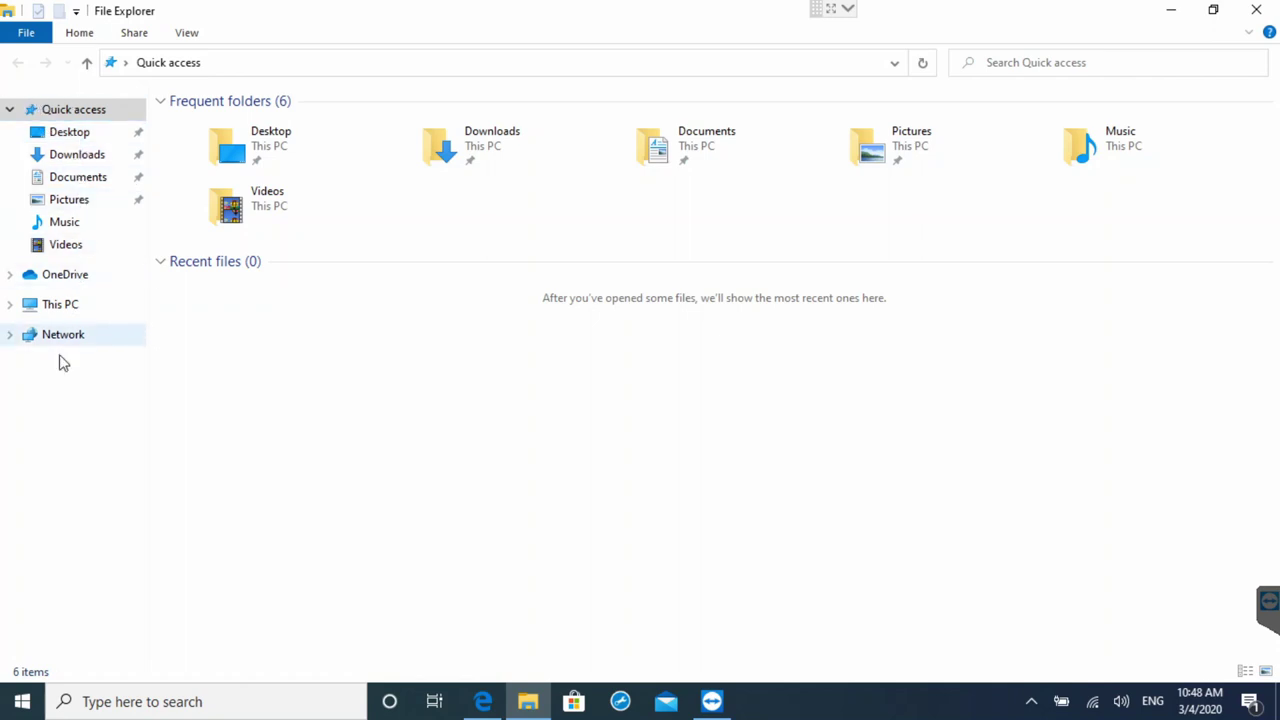
Open the Desktop folder from File Explorer's Quick access list.
left_click(67, 133)
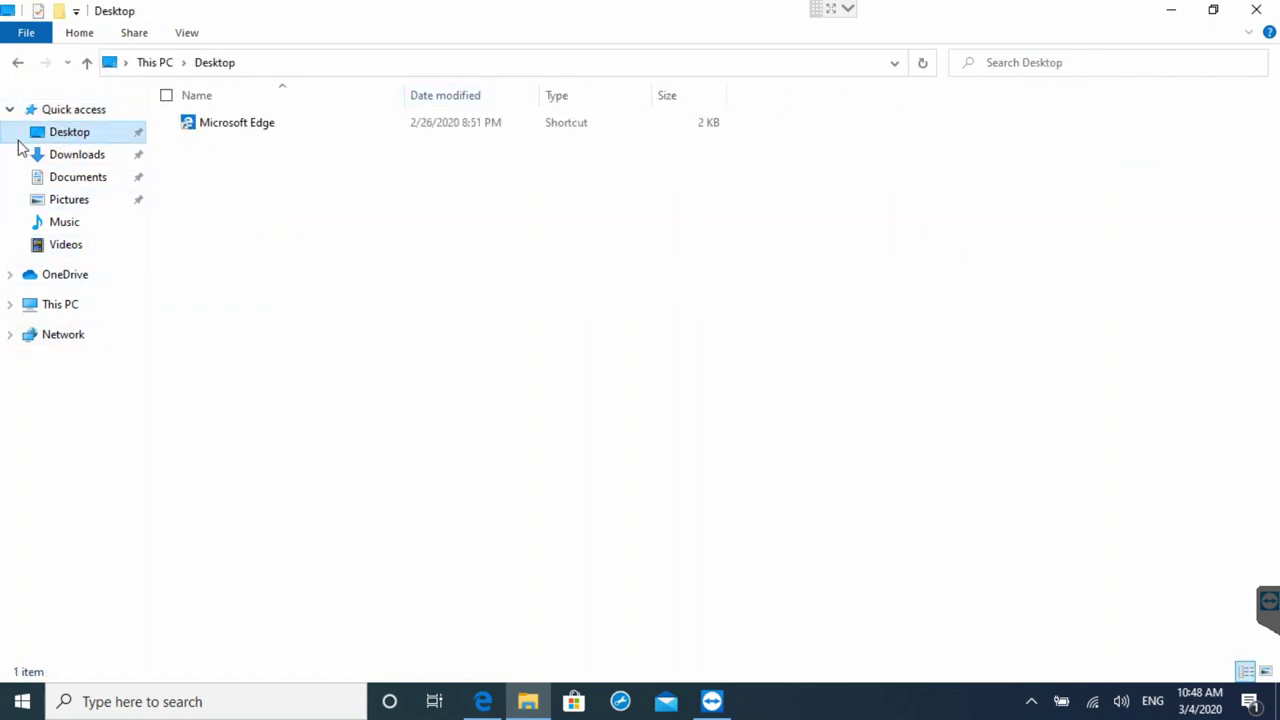
Expand This PC in File Explorer's folder tree and open the OS (C:) drive.
left_click(47, 312)
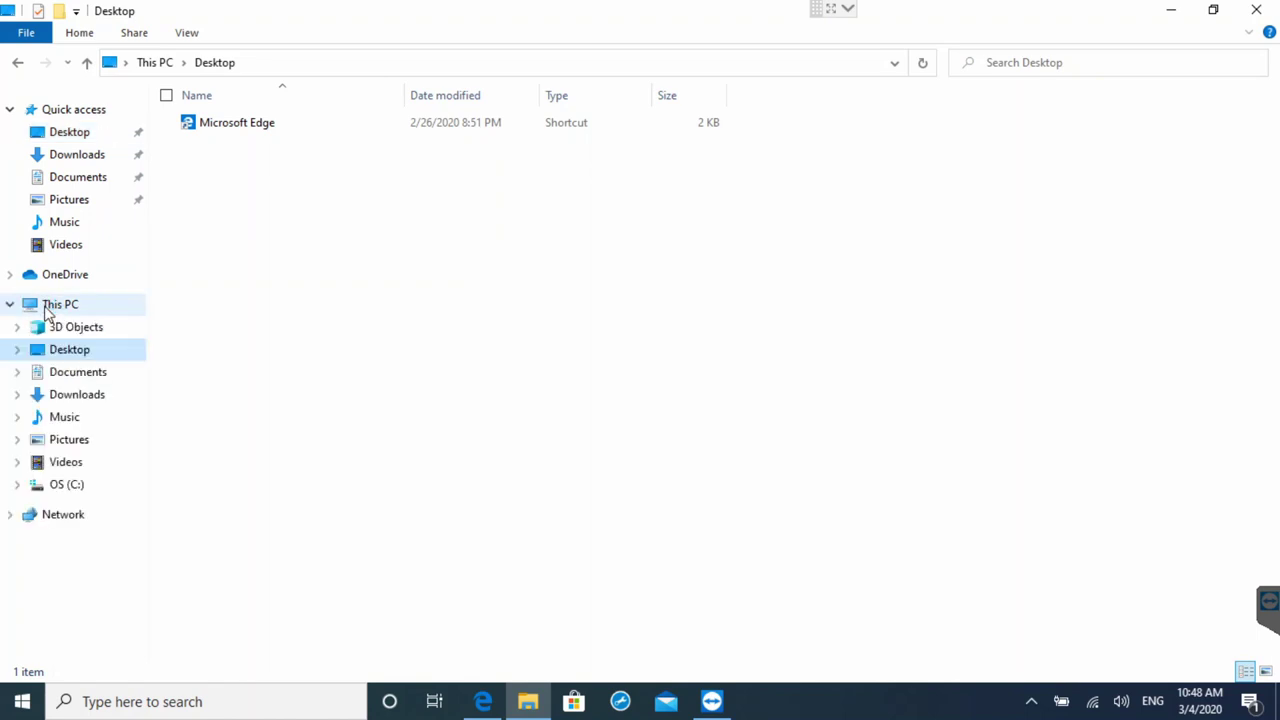
left_click(63, 487)
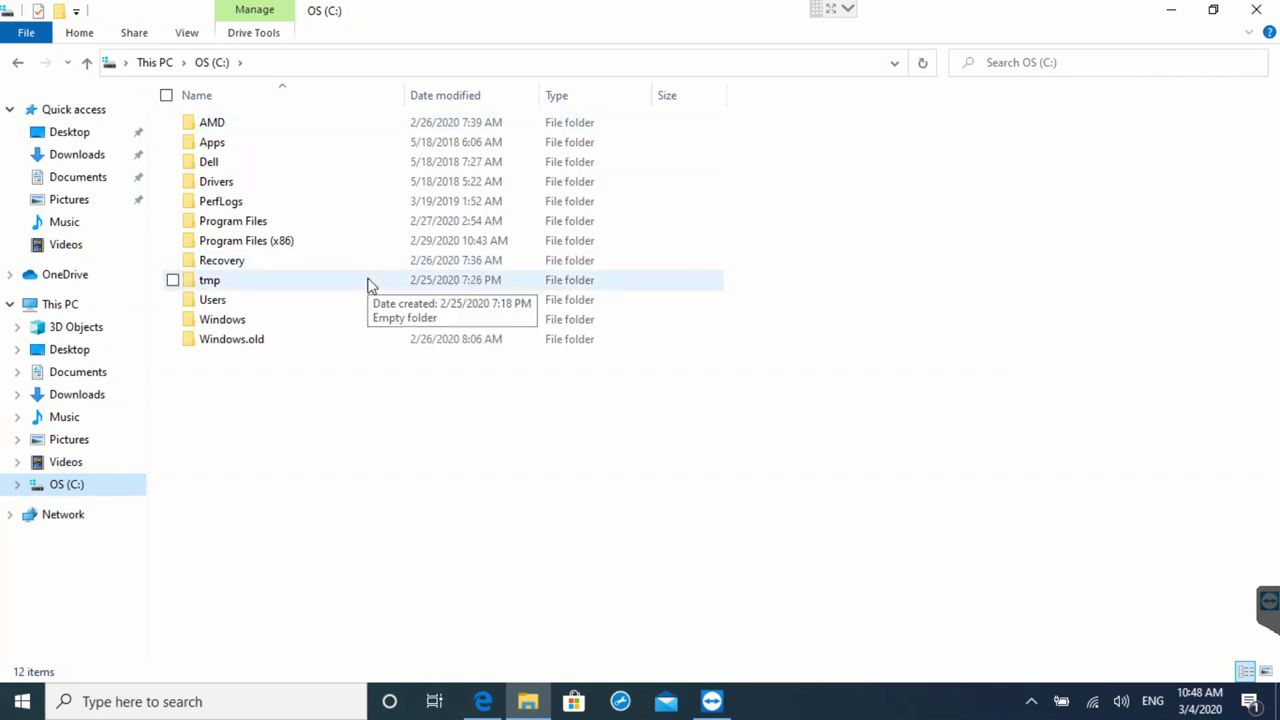
Restore File Explorer from full screen and reposition it and the browser window side by side without overlap.
left_click(1213, 9)
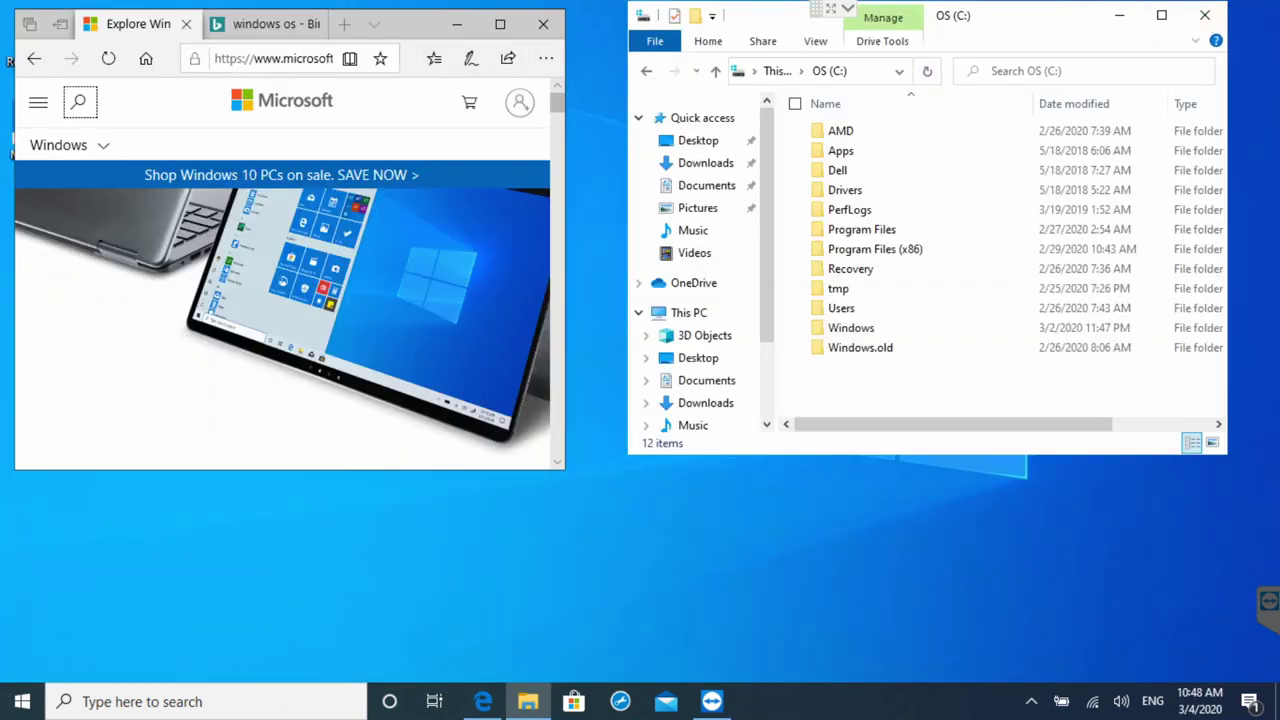
left_click_drag(1062, 25, 1066, 37)
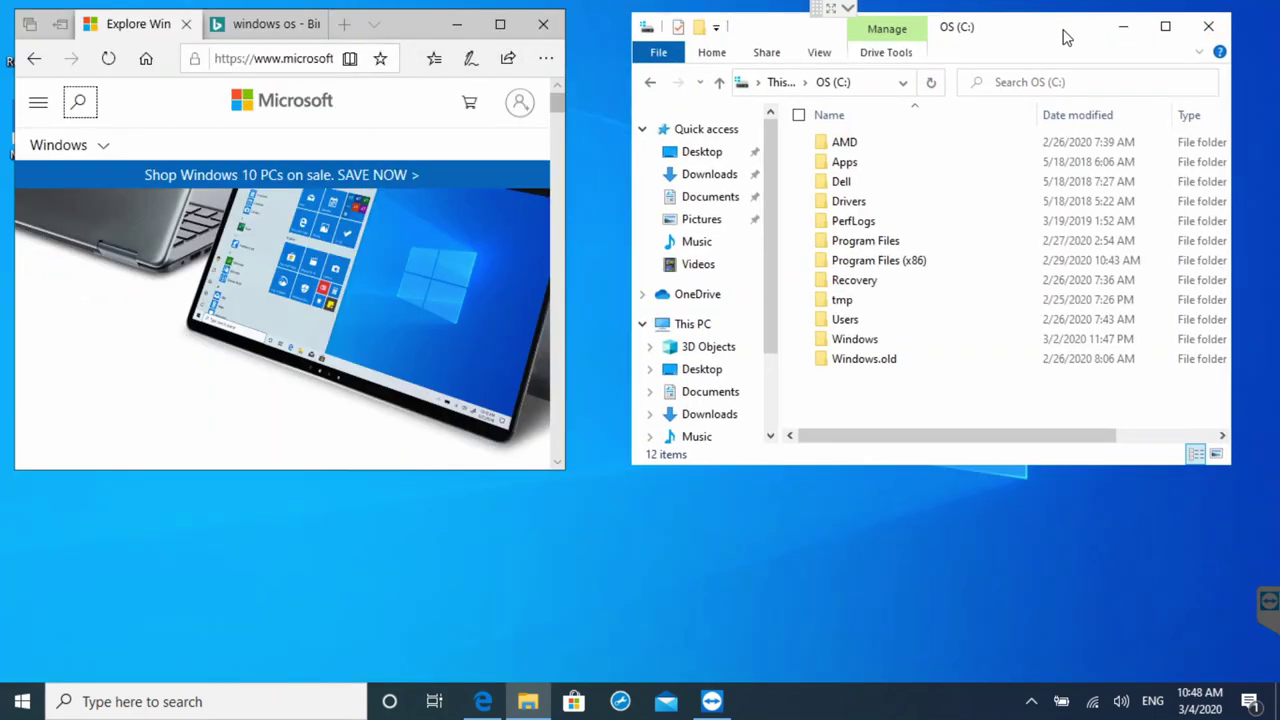
left_click(418, 25)
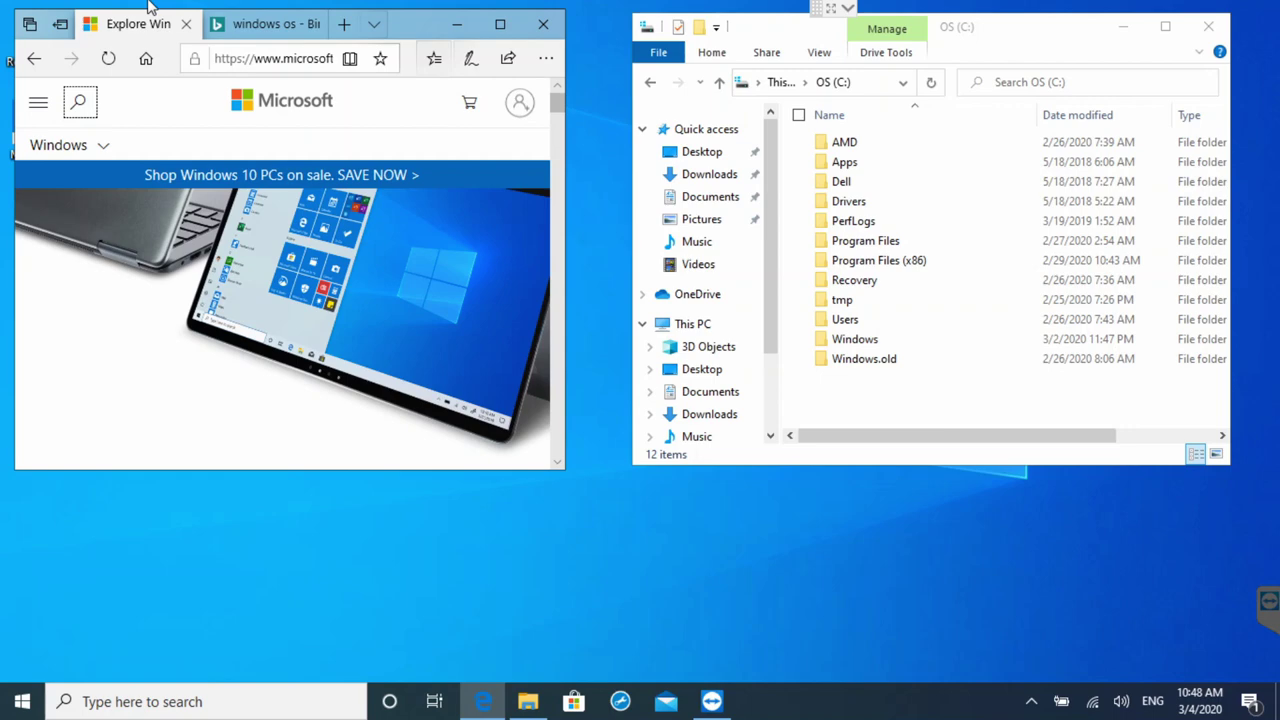
left_click_drag(148, 10, 121, 120)
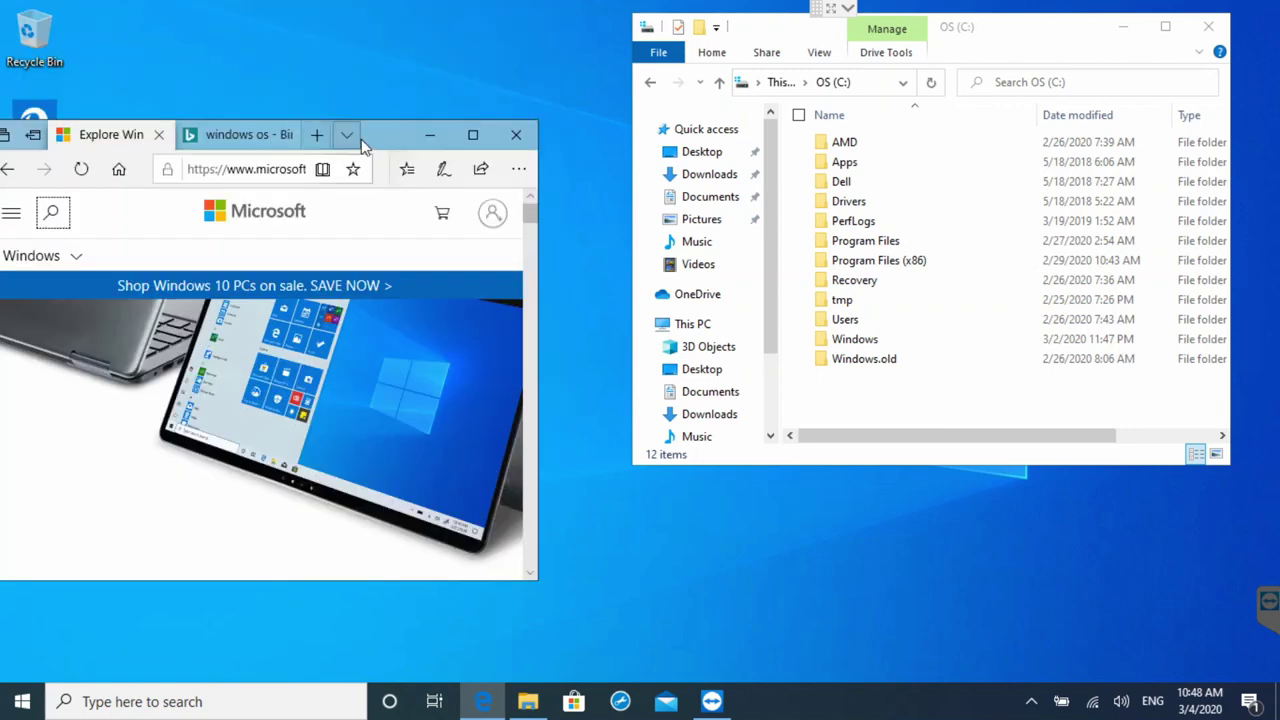
left_click_drag(383, 131, 437, 39)
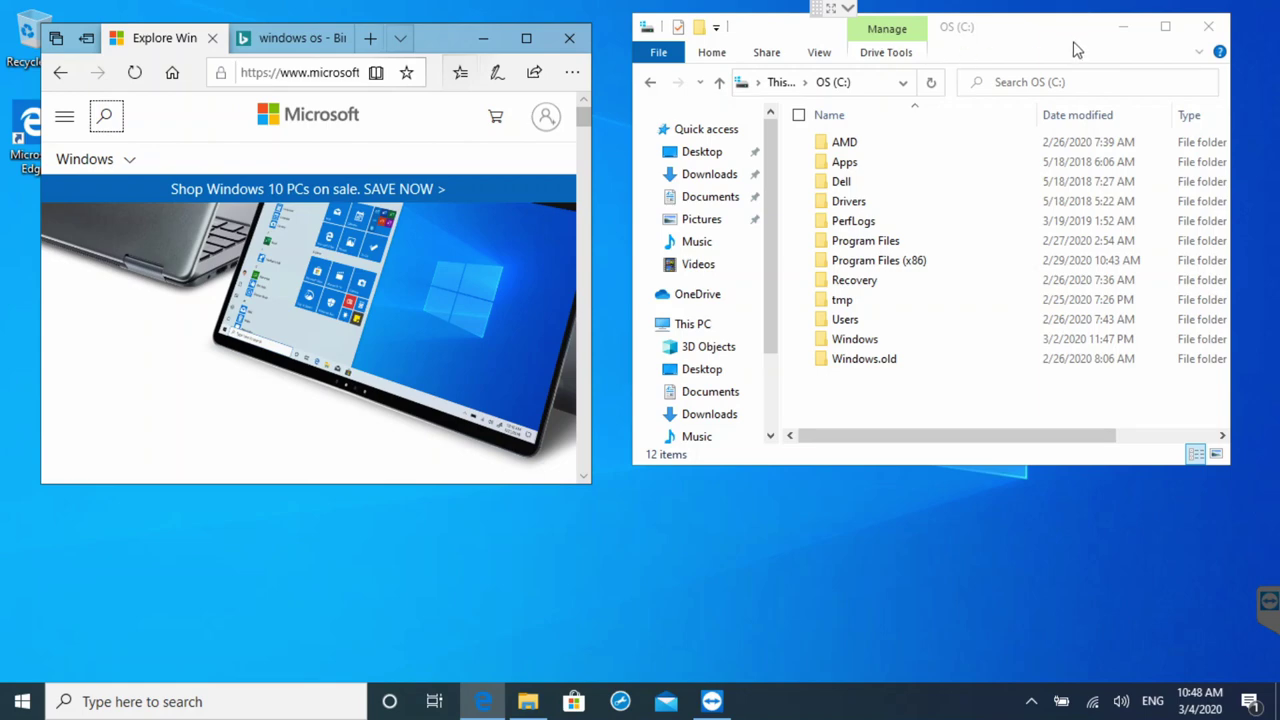
left_click_drag(1063, 37, 1054, 25)
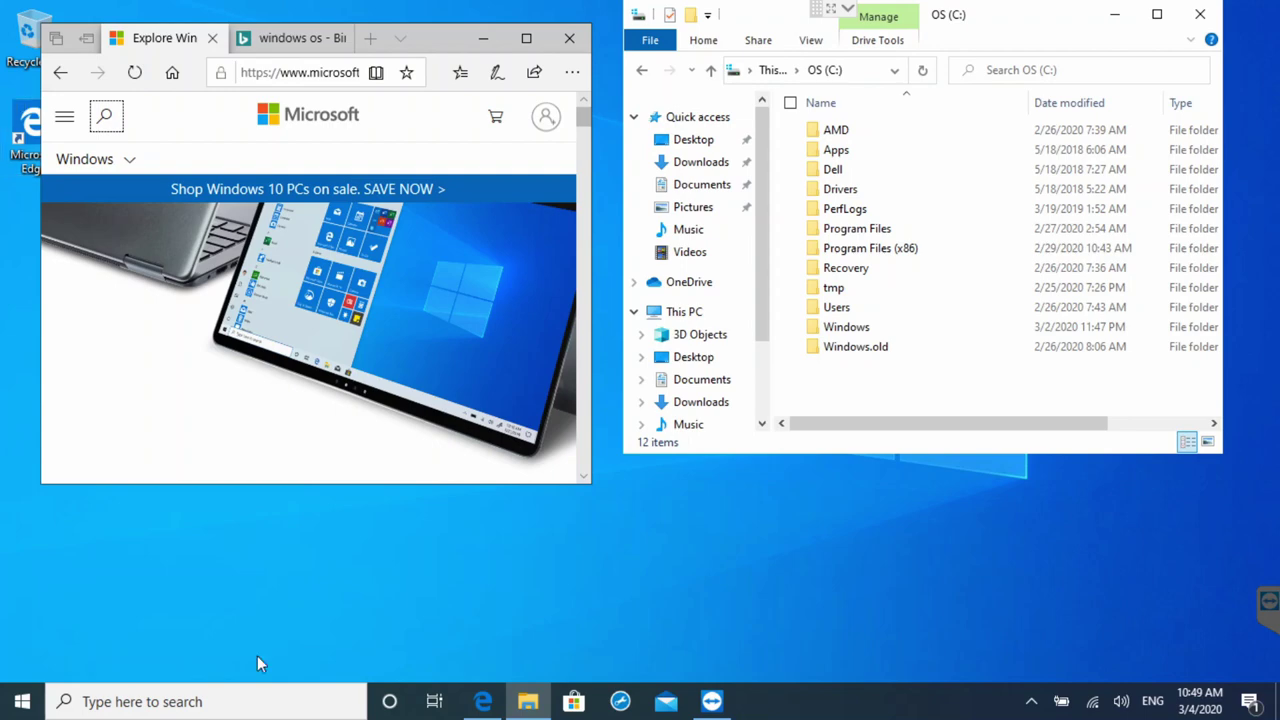
Close the File Explorer window and try to close the browser window with all its tabs.
left_click(1201, 15)
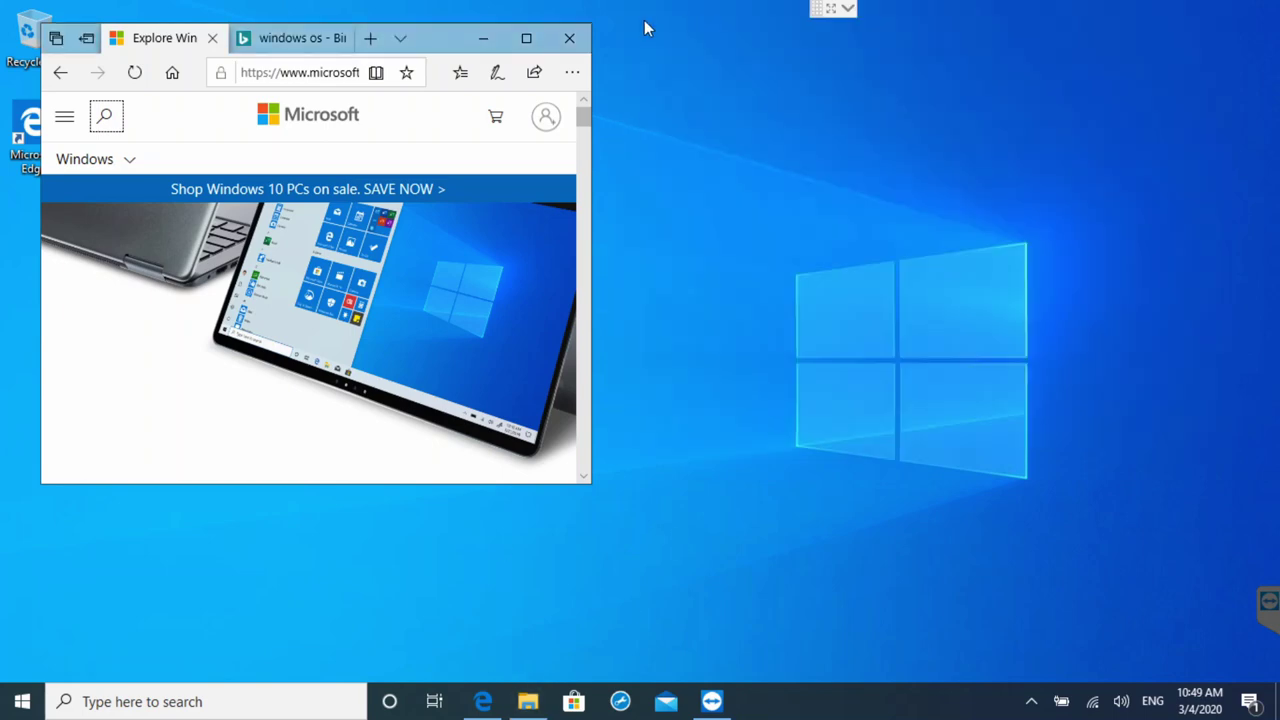
left_click(569, 38)
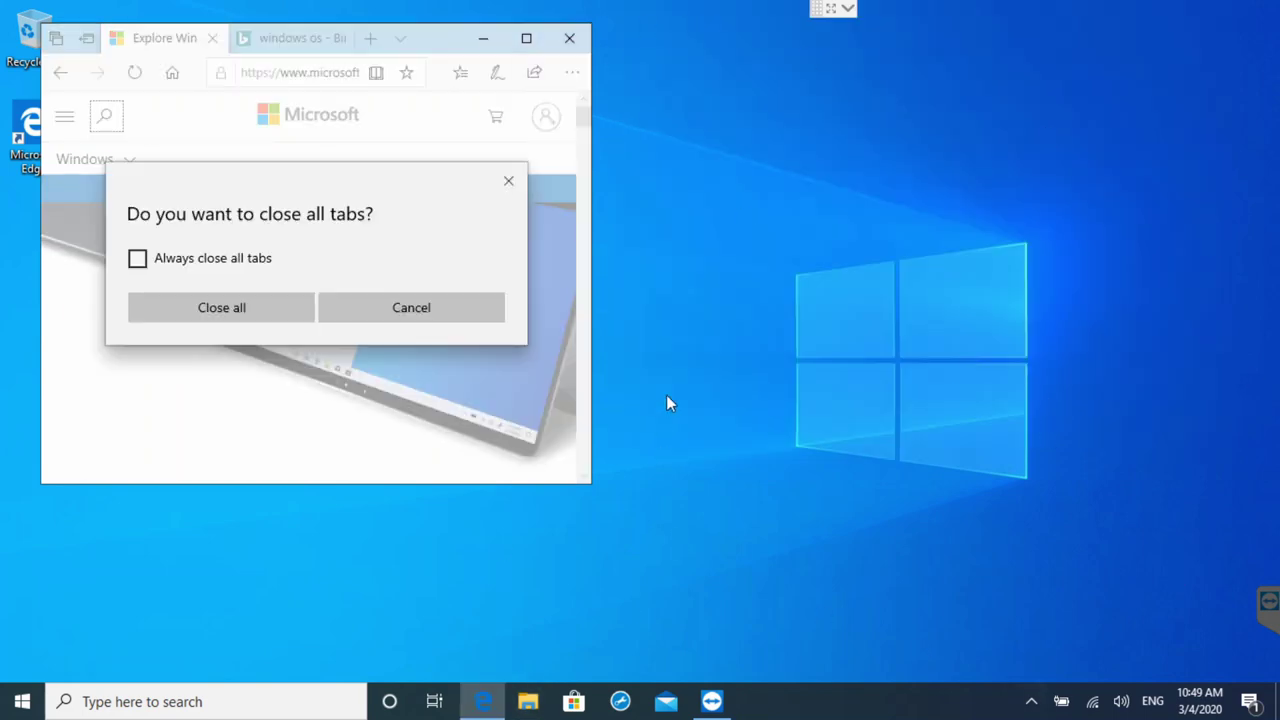
left_click(266, 303)
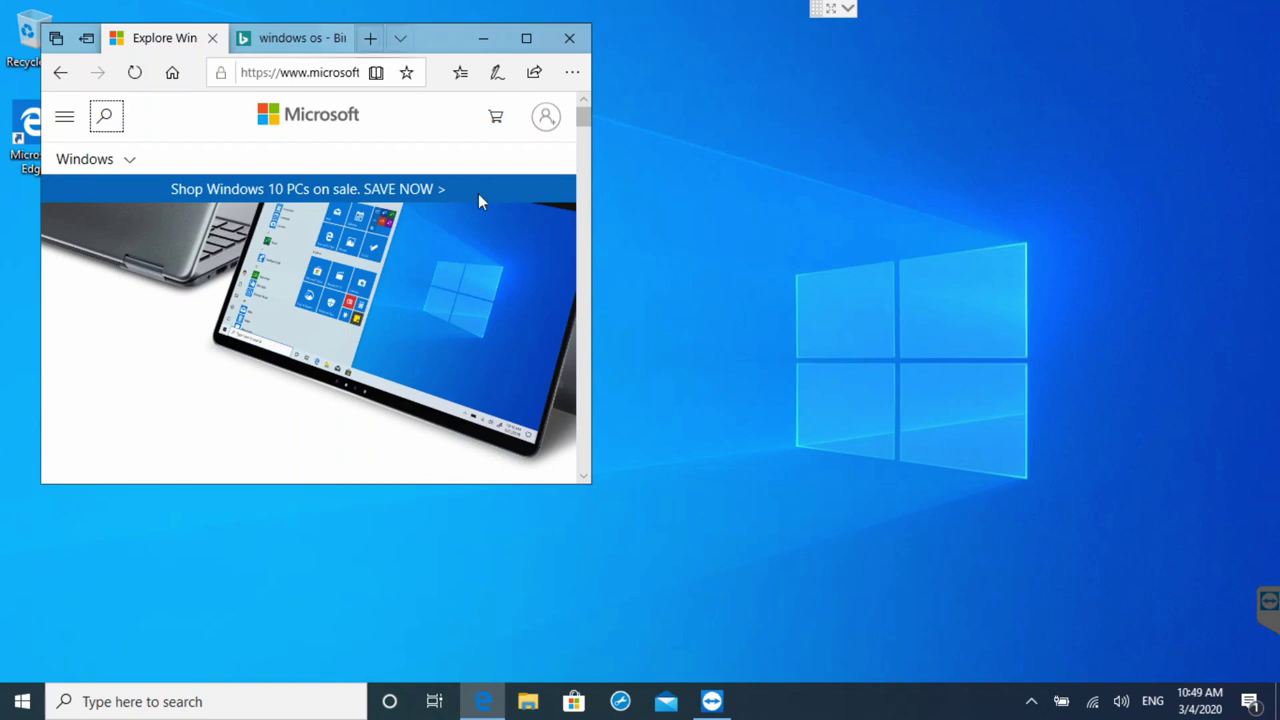